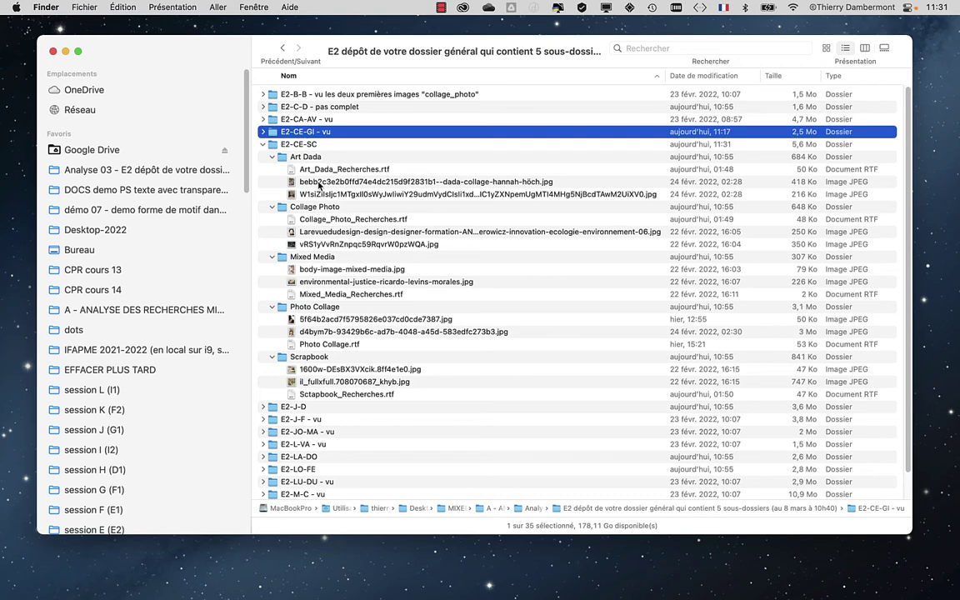
Select both Art Dada JPEGs, including the Hannah Höch collage, and open them in Photoshop.
click(320, 182)
double_click(330, 194)
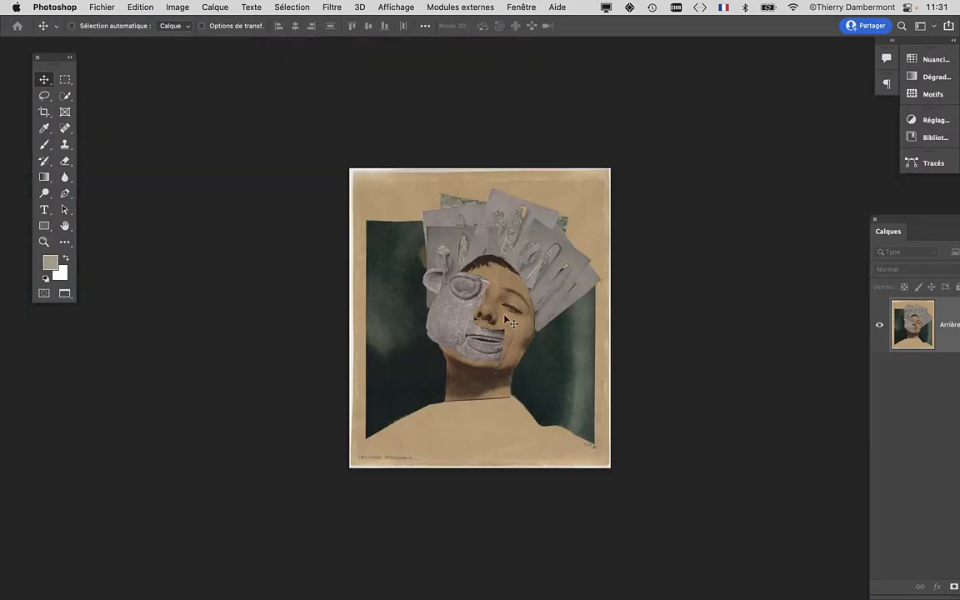
scroll(565, 274, up, 5)
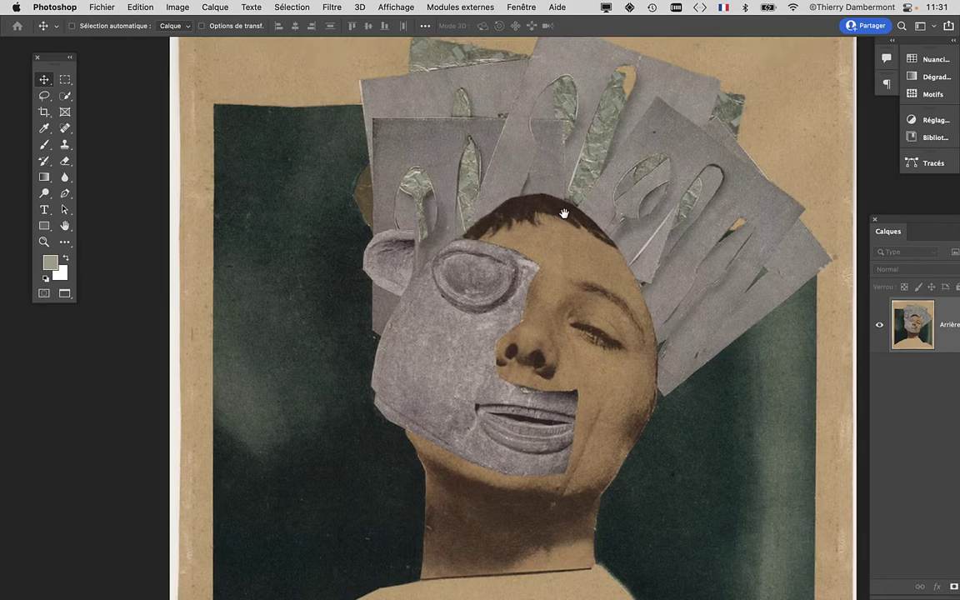
scroll(564, 273, up, 2)
scroll(581, 267, up, 2)
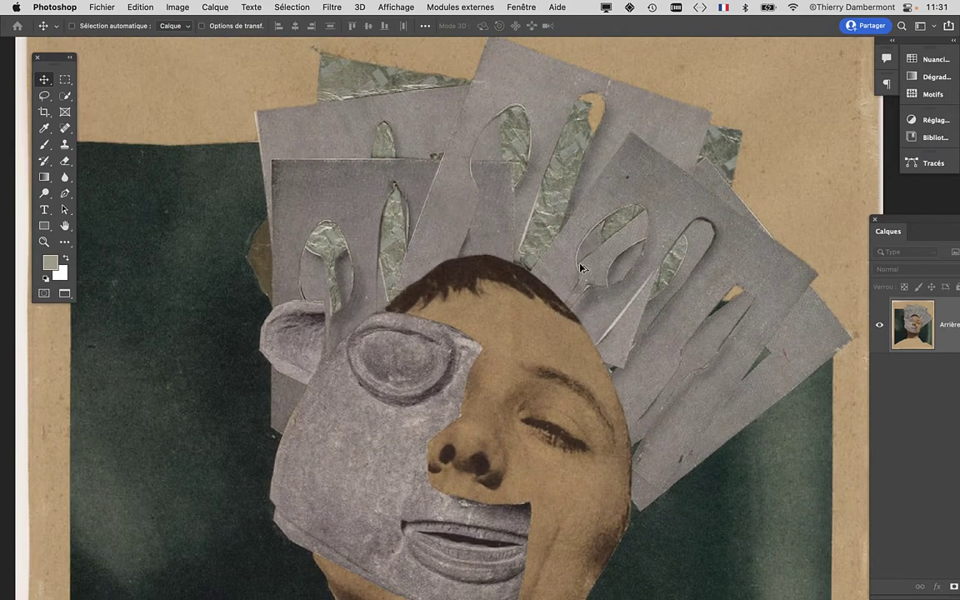
scroll(581, 267, down, 2)
scroll(581, 267, up, 1)
scroll(581, 268, up, 1)
scroll(581, 269, down, 2)
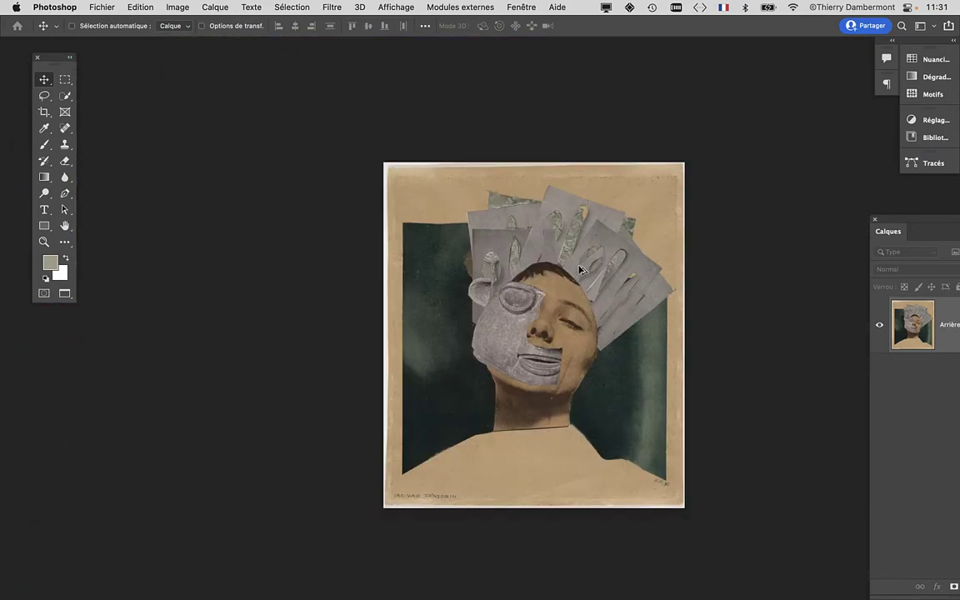
scroll(581, 268, up, 1)
scroll(581, 268, up, 2)
scroll(581, 269, down, 1)
scroll(581, 269, up, 1)
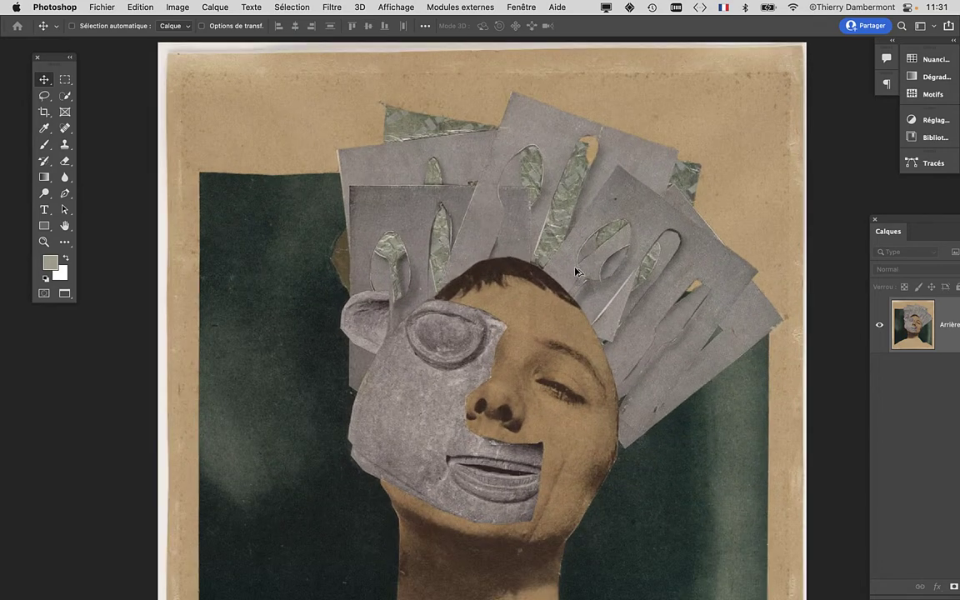
scroll(433, 306, right, 2)
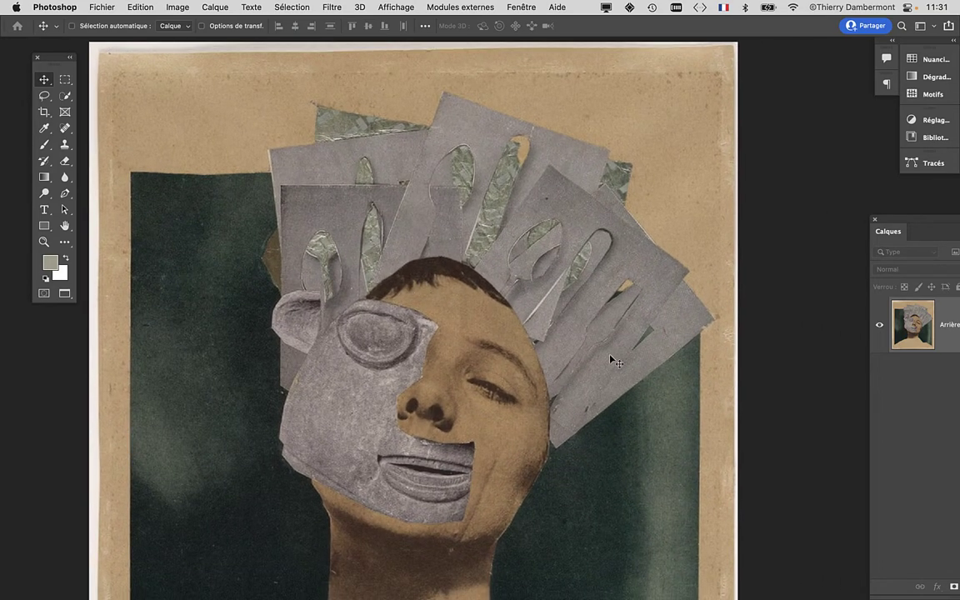
scroll(419, 441, up, 1)
scroll(421, 438, up, 2)
scroll(467, 450, up, 1)
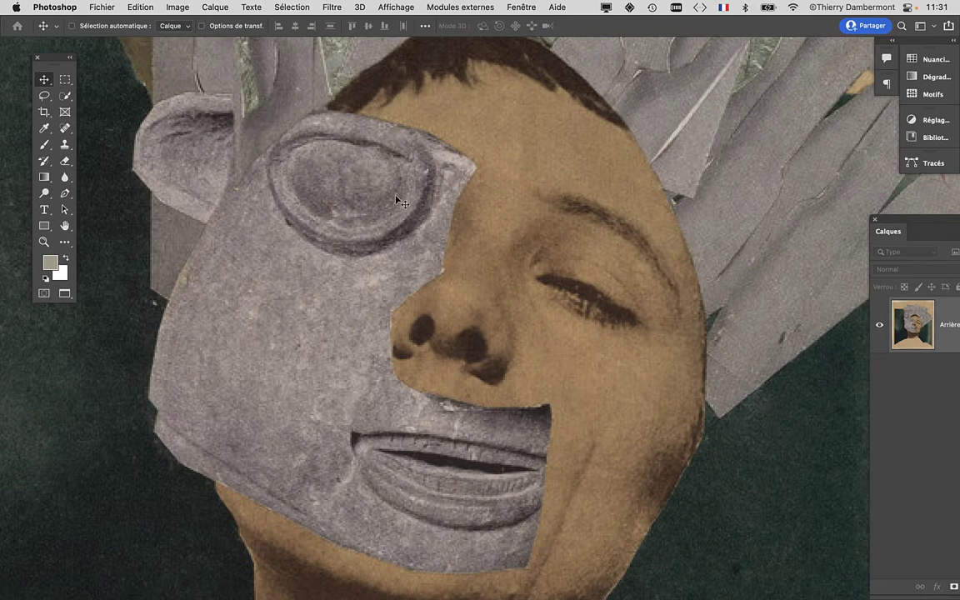
scroll(399, 201, down, 1)
scroll(408, 204, down, 2)
scroll(425, 209, down, 1)
scroll(423, 209, down, 1)
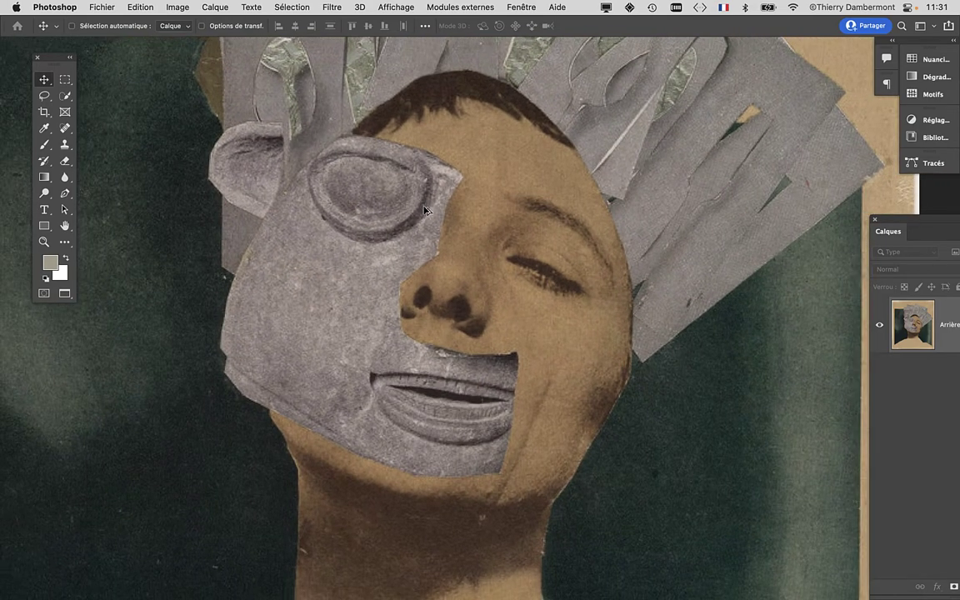
scroll(424, 209, down, 1)
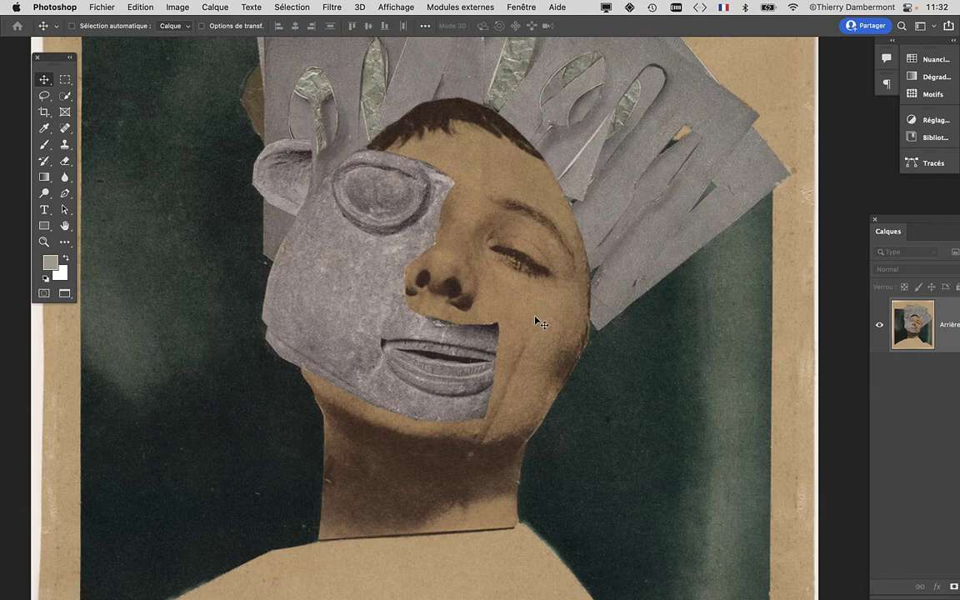
scroll(537, 322, down, 2)
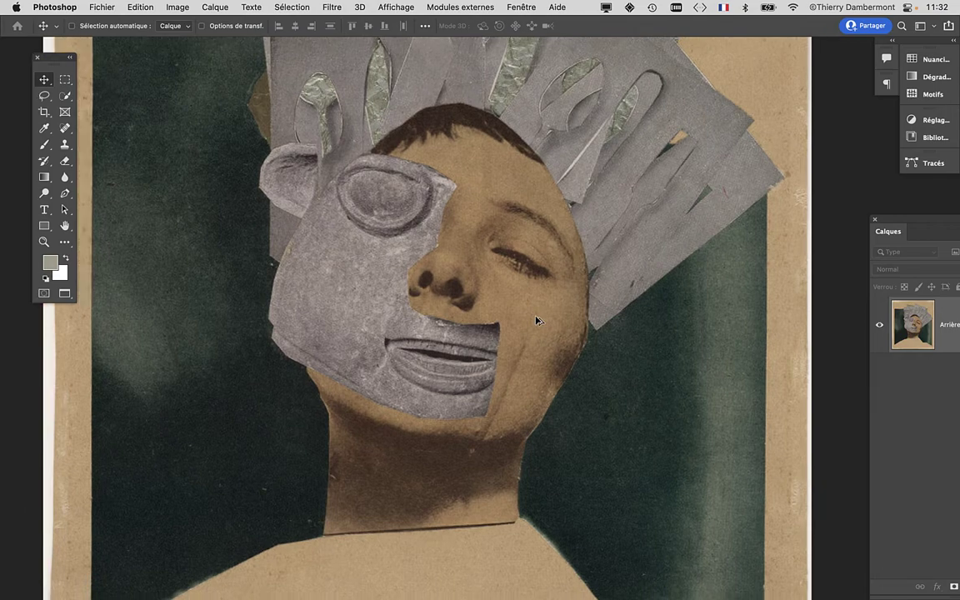
scroll(538, 321, down, 2)
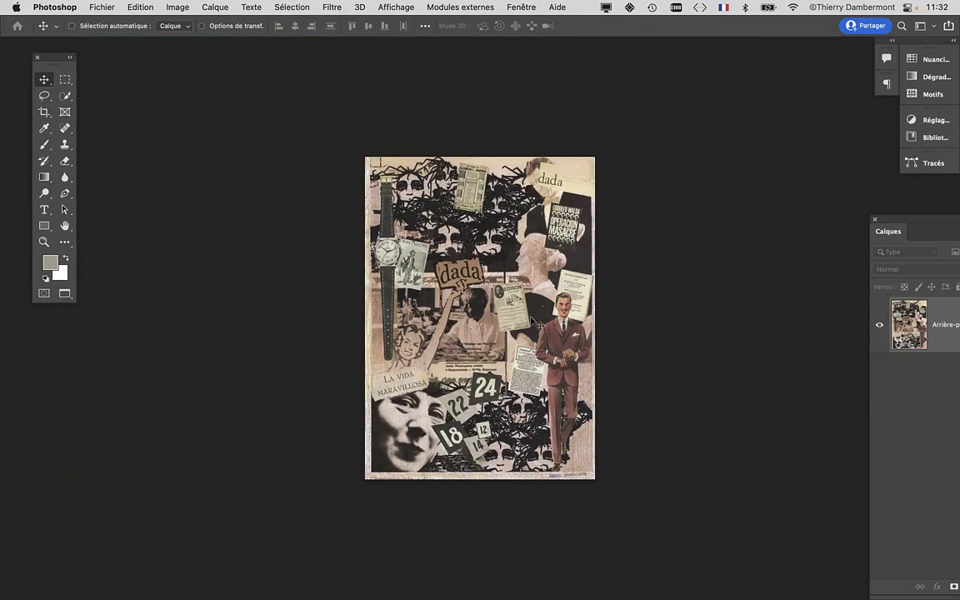
Zoom in on the dada collage and pan up to its top.
scroll(498, 282, up, 2)
scroll(498, 281, up, 1)
scroll(499, 282, up, 1)
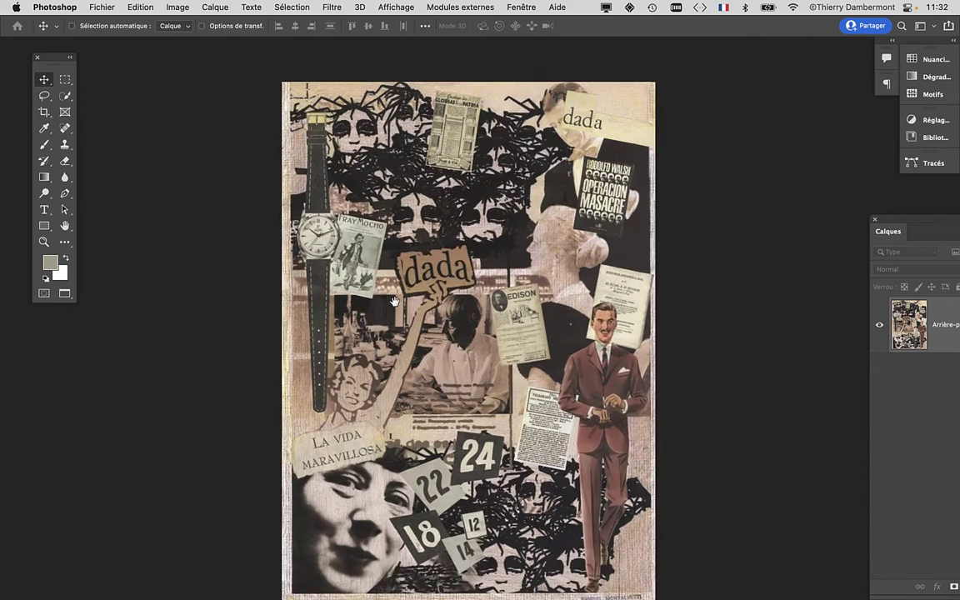
drag(395, 298, 353, 271)
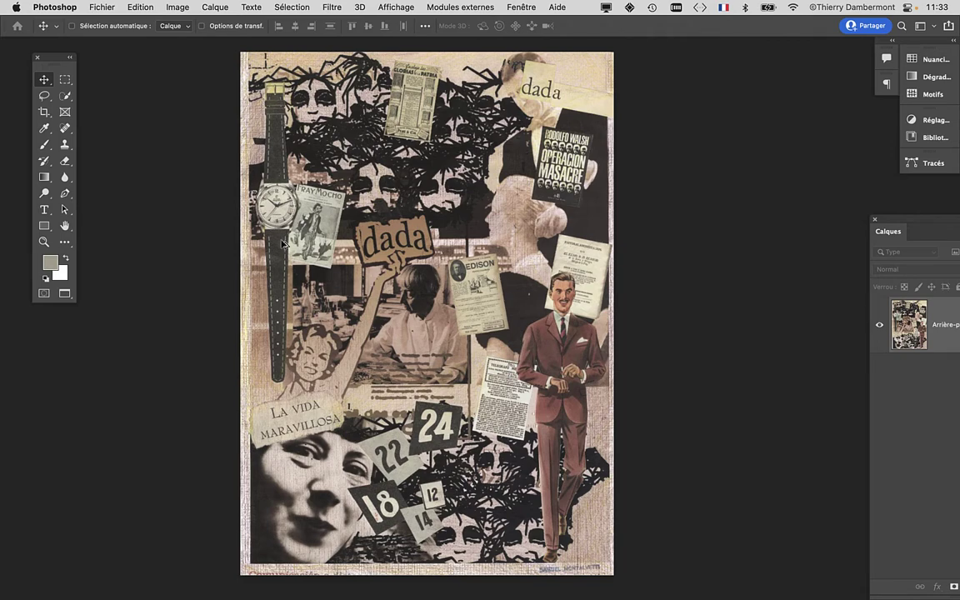
scroll(282, 213, up, 5)
scroll(282, 214, up, 3)
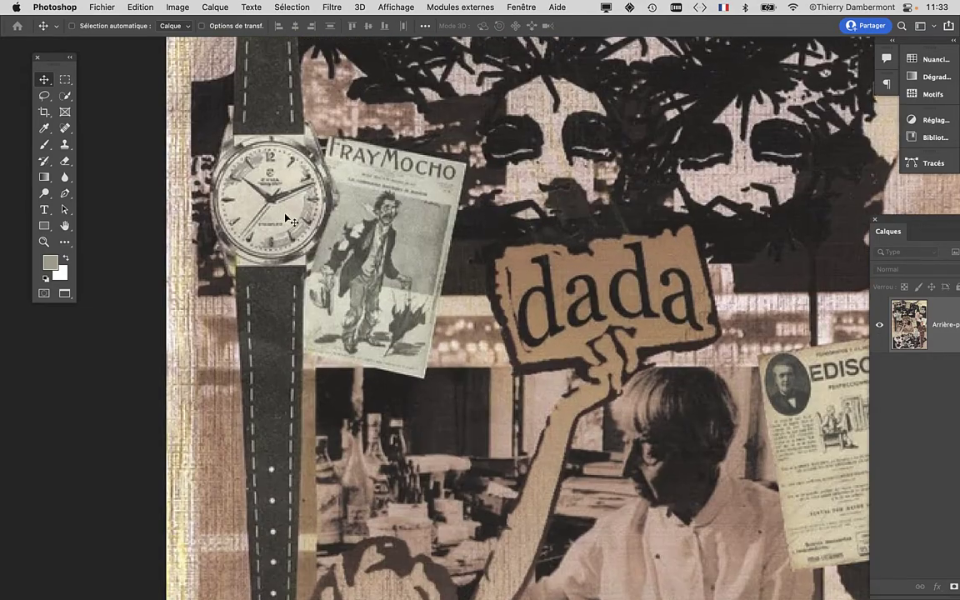
drag(256, 192, 302, 391)
scroll(303, 390, right, 5)
scroll(303, 391, up, 4)
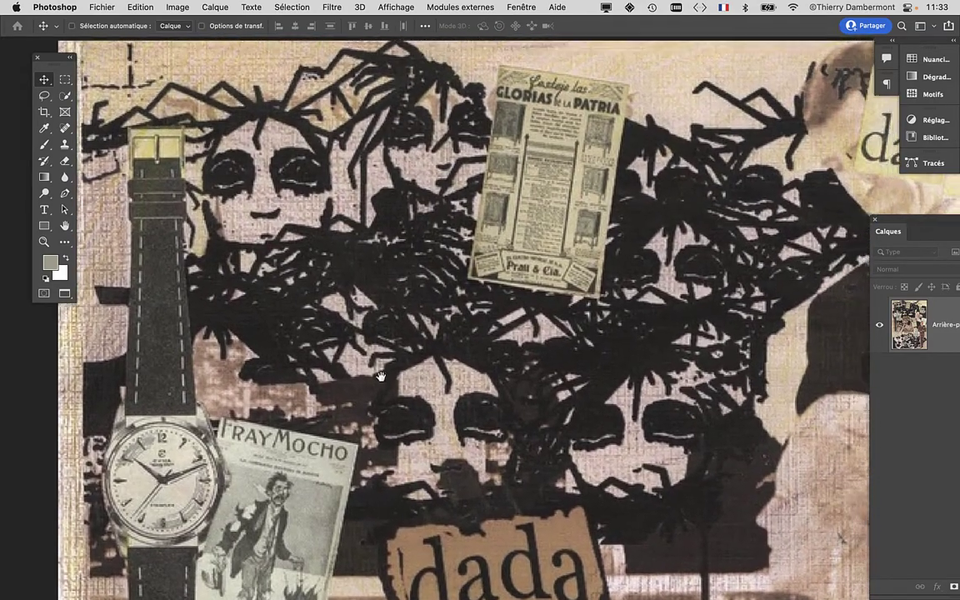
Scroll down and across the collage to inspect the 'La Vida Maravillosa' cutouts.
scroll(404, 390, right, 5)
scroll(404, 390, down, 3)
scroll(358, 333, down, 3)
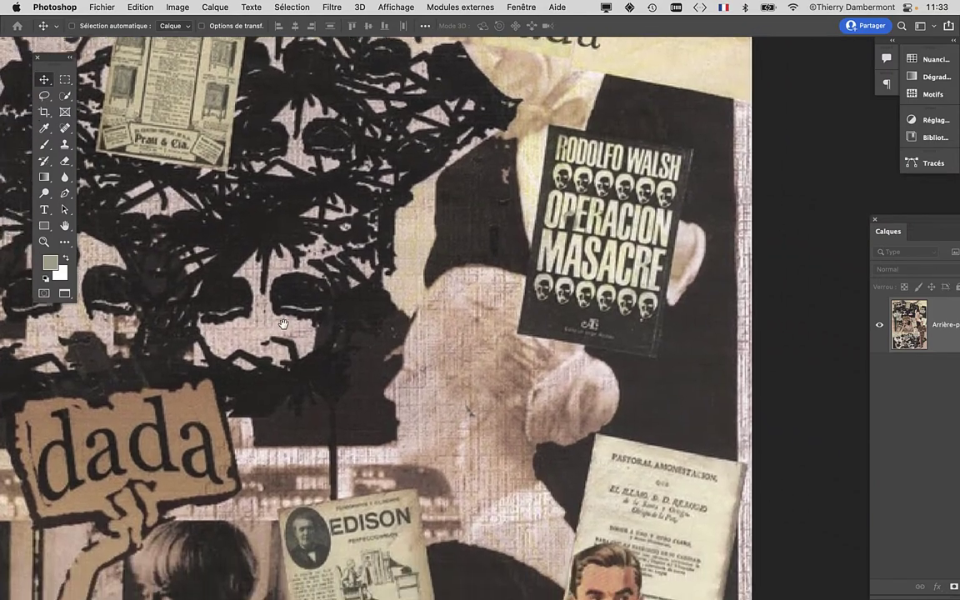
scroll(333, 268, down, 5)
scroll(333, 268, left, 2)
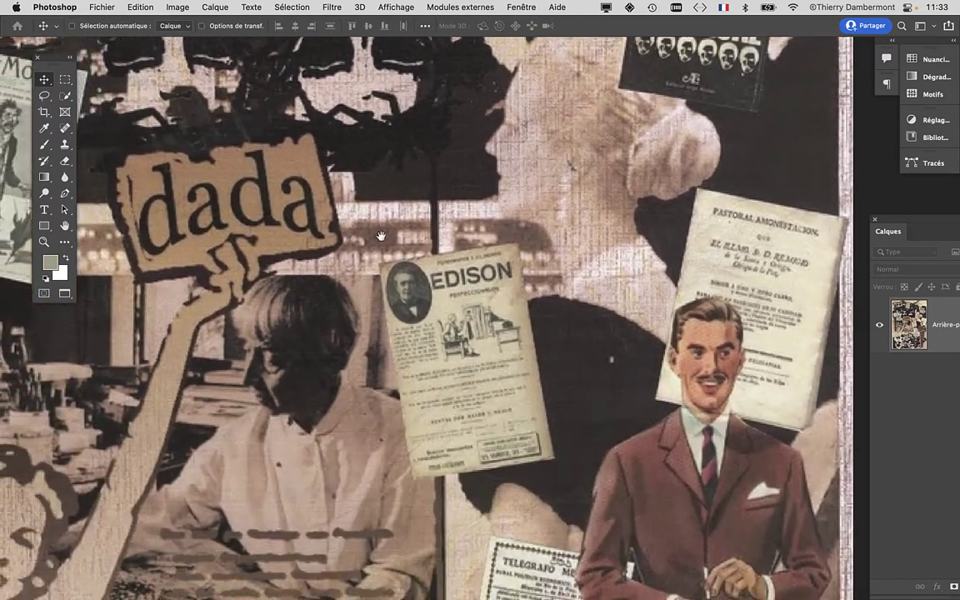
scroll(367, 271, left, 3)
scroll(366, 271, down, 2)
scroll(398, 273, down, 2)
scroll(417, 283, down, 2)
scroll(417, 283, left, 3)
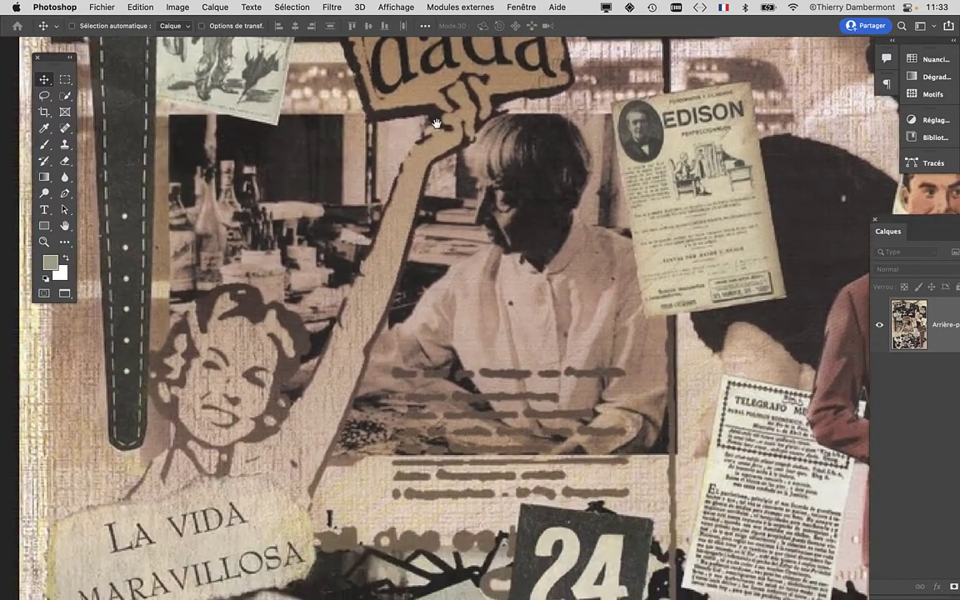
scroll(450, 300, down, 3)
scroll(450, 300, left, 2)
scroll(482, 323, down, 2)
scroll(481, 323, right, 5)
scroll(482, 323, down, 3)
scroll(416, 291, right, 2)
scroll(417, 291, down, 3)
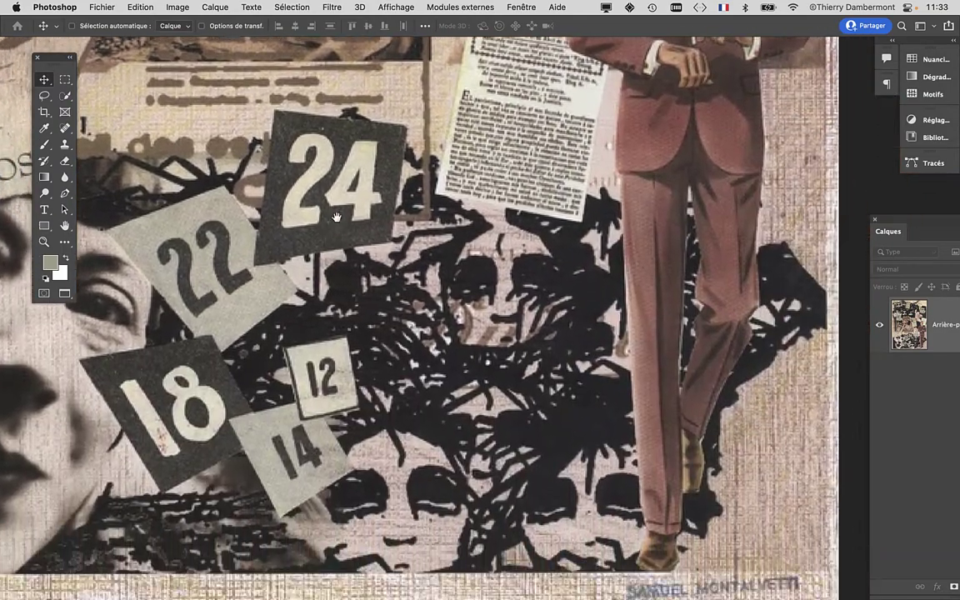
scroll(358, 258, down, 3)
scroll(346, 259, down, 2)
scroll(366, 283, down, 2)
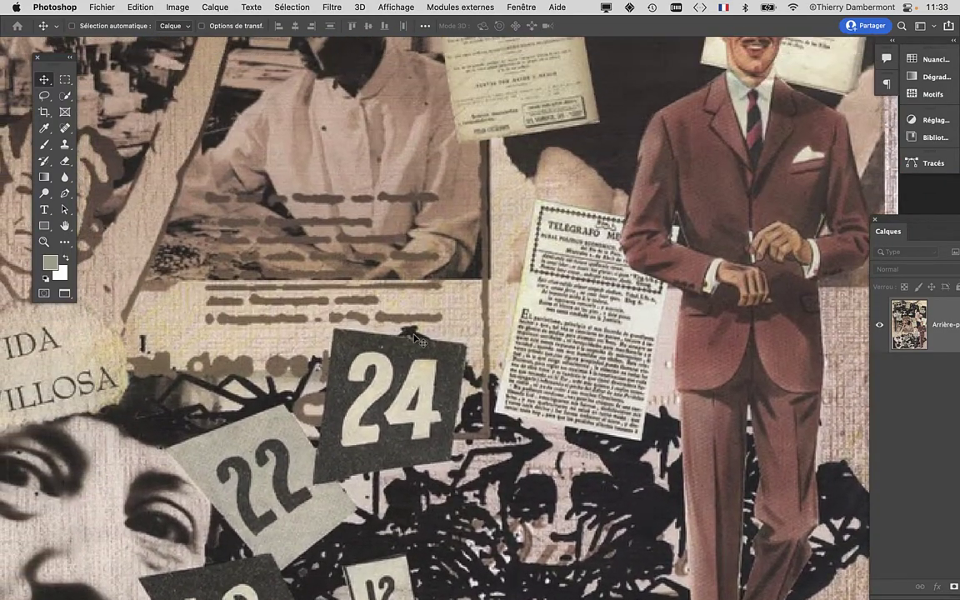
scroll(387, 308, down, 2)
scroll(408, 333, down, 2)
scroll(421, 350, down, 1)
scroll(433, 375, down, 2)
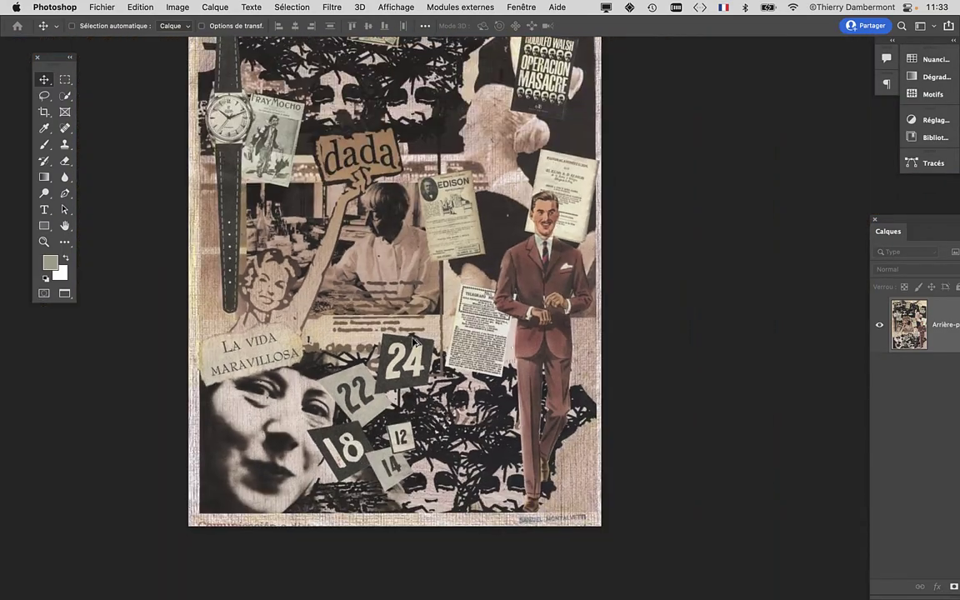
scroll(444, 388, down, 1)
scroll(449, 390, down, 1)
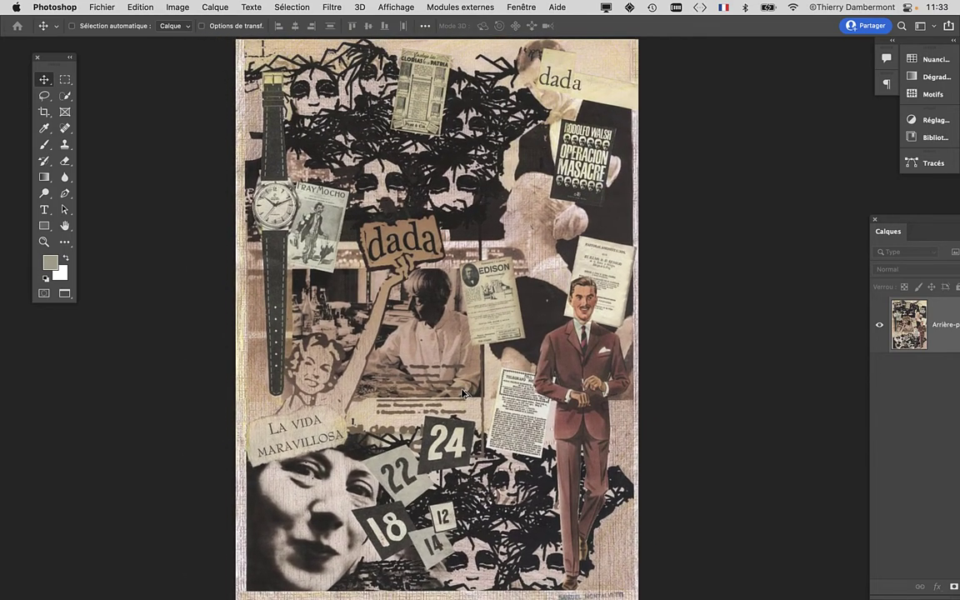
scroll(455, 391, down, 1)
scroll(459, 394, down, 1)
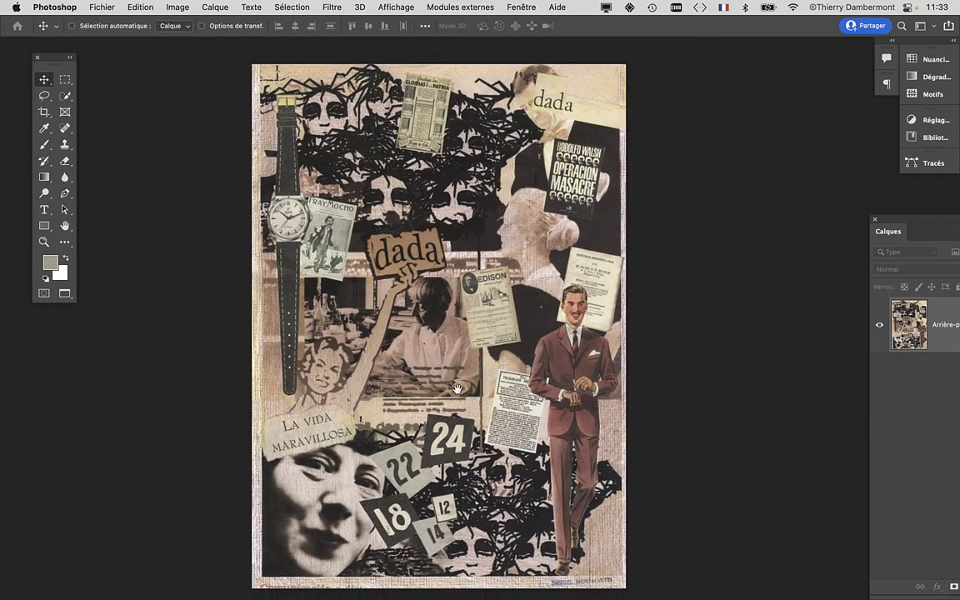
scroll(533, 375, down, 1)
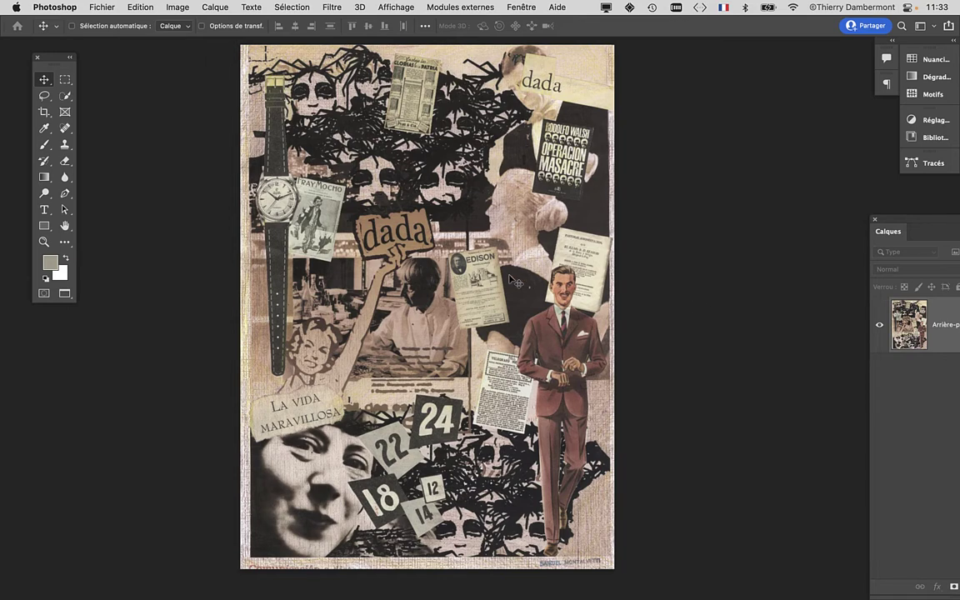
Fit the stone-mask face collage on screen, then bring TextEdit forward.
key(super+w)
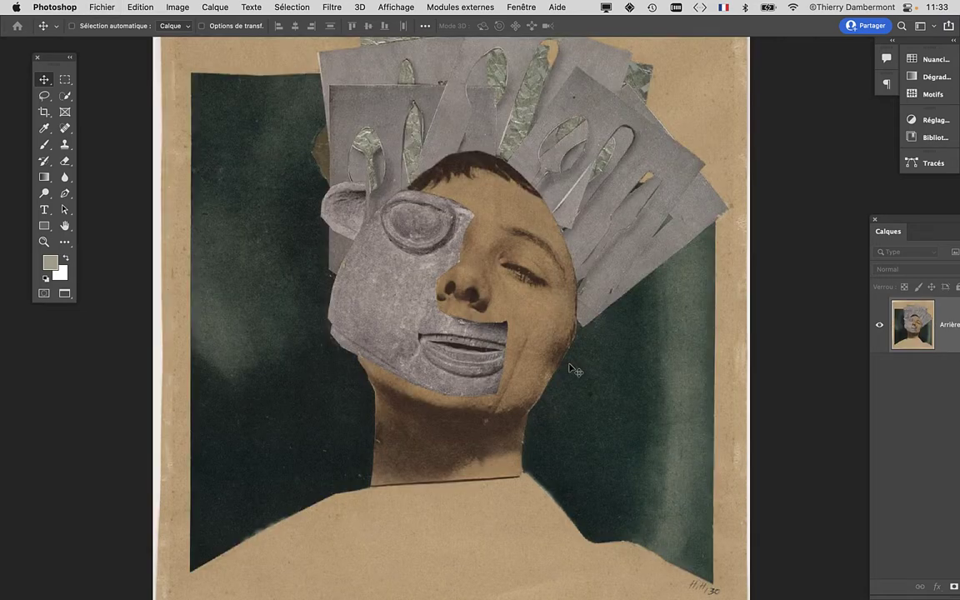
scroll(449, 278, up, 3)
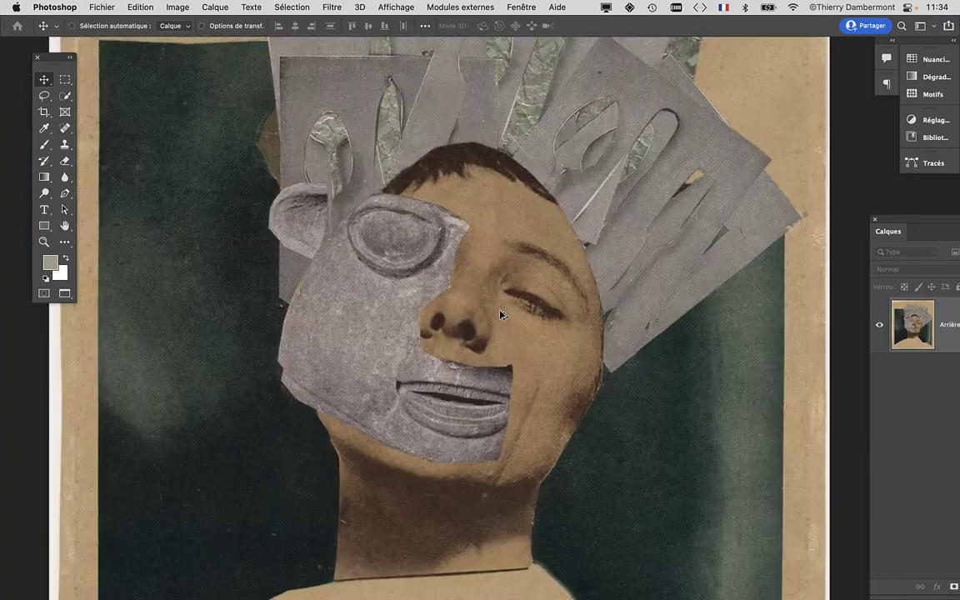
key(super+0)
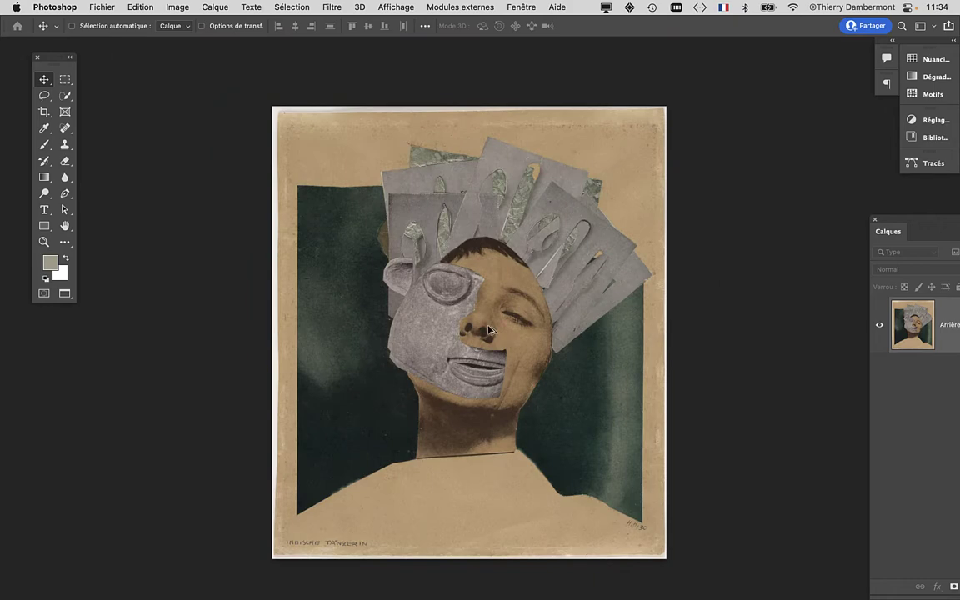
key(super+Tab)
key(super+Tab)
key(super+Tab)
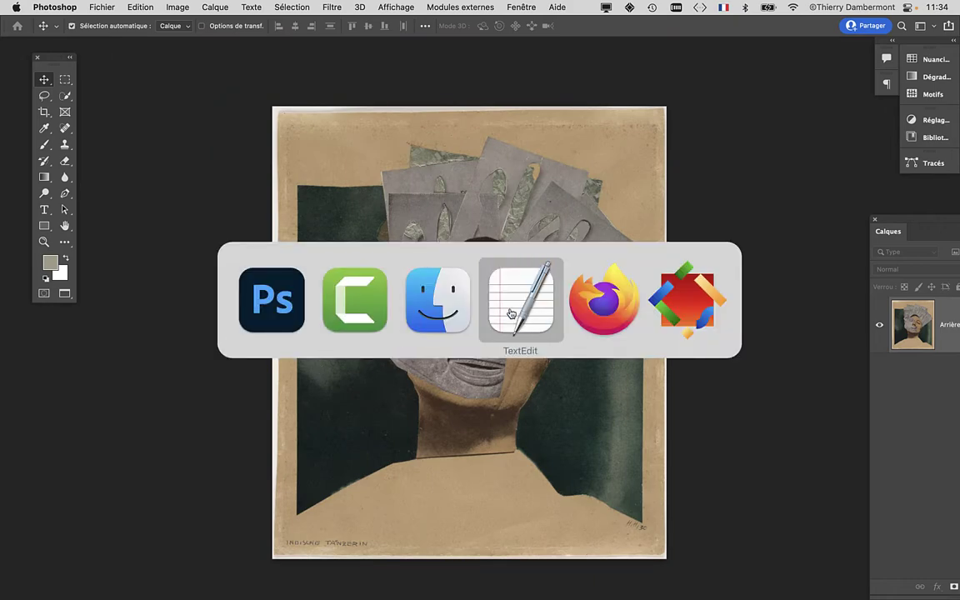
Add a blank line under the MoMA URL and select the previous note's opening sentence.
drag(442, 424, 523, 32)
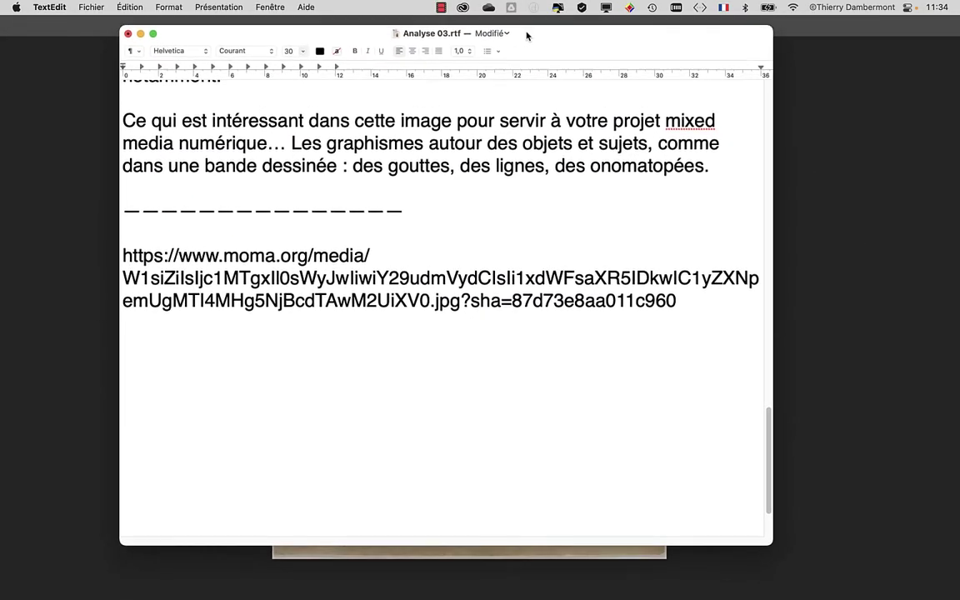
click(713, 296)
key(Return)
key(Return)
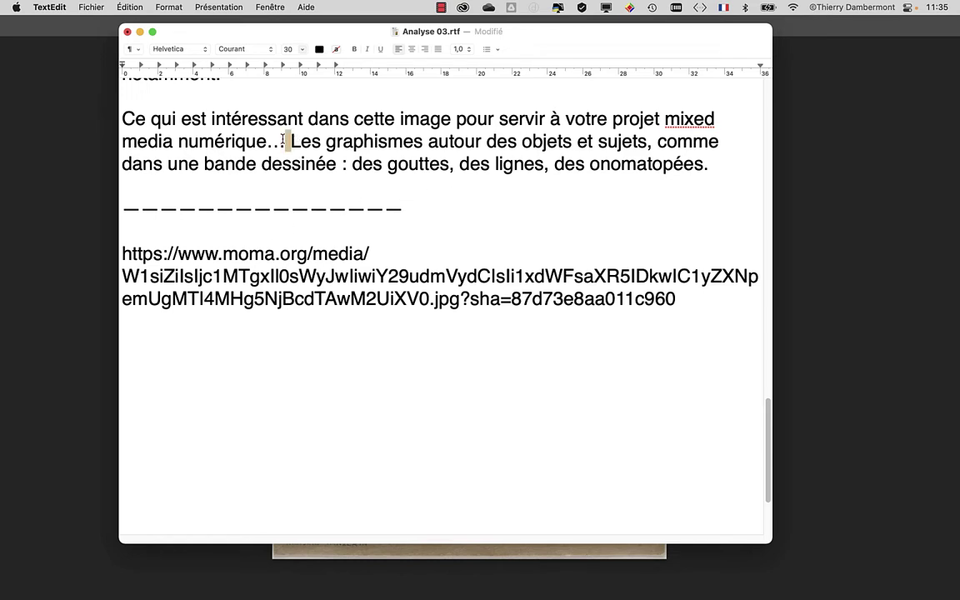
drag(287, 140, 88, 107)
Reuse the opening phrase and write the note on a mask superimposed on a photograph.
key(super+c)
click(148, 345)
key(super+v)
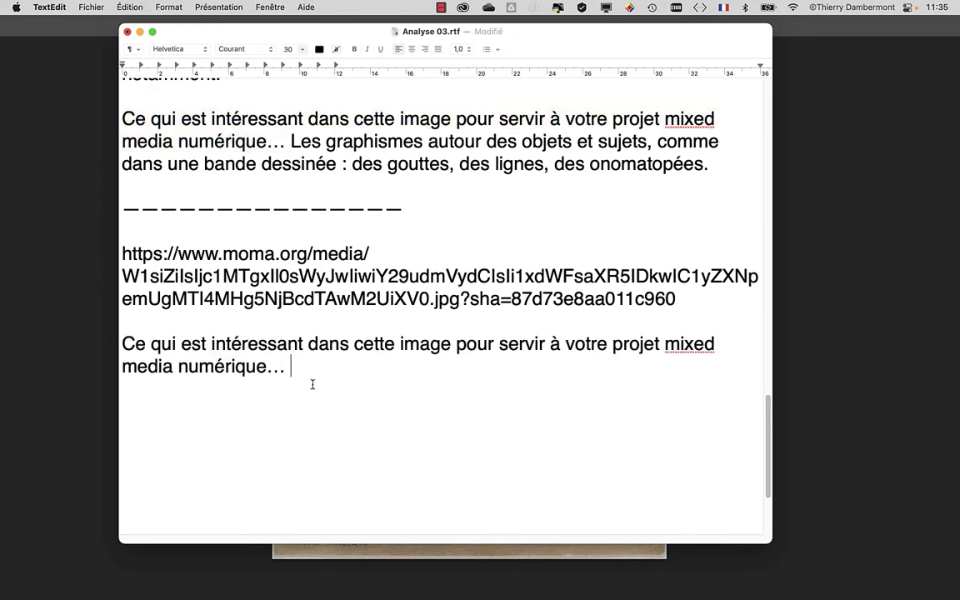
text(C'est cette)
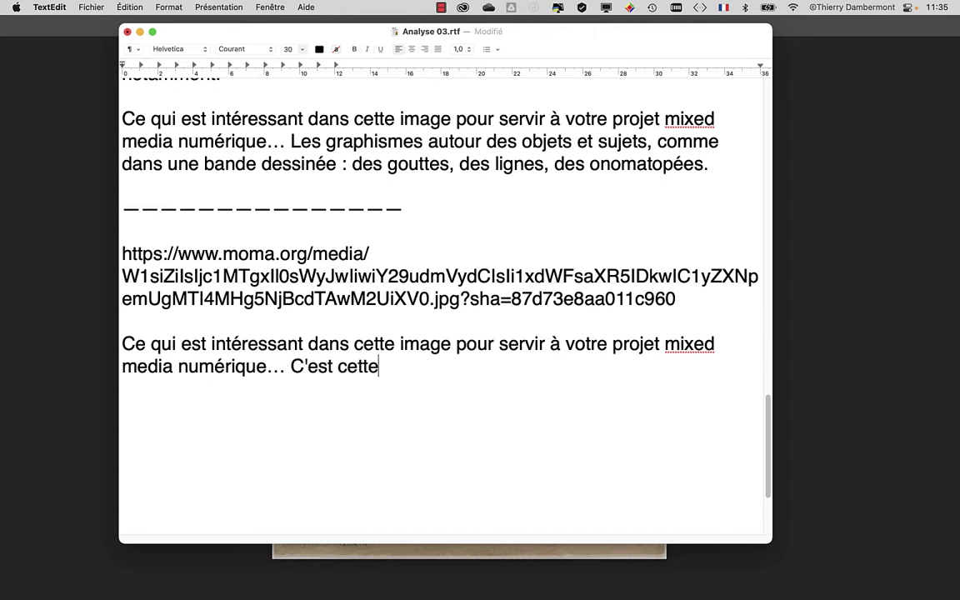
text( superposition )
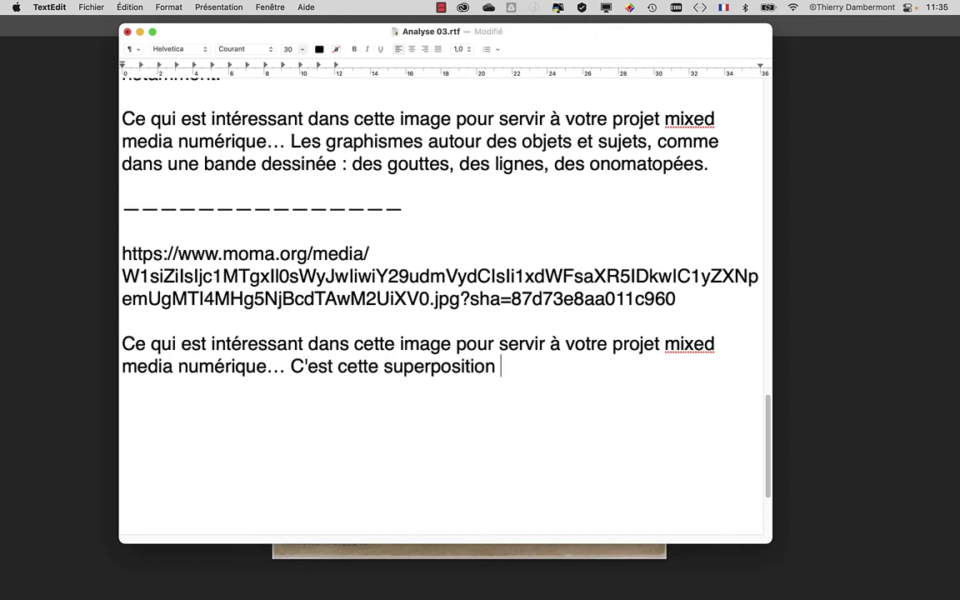
text(d'une)
text( sc)
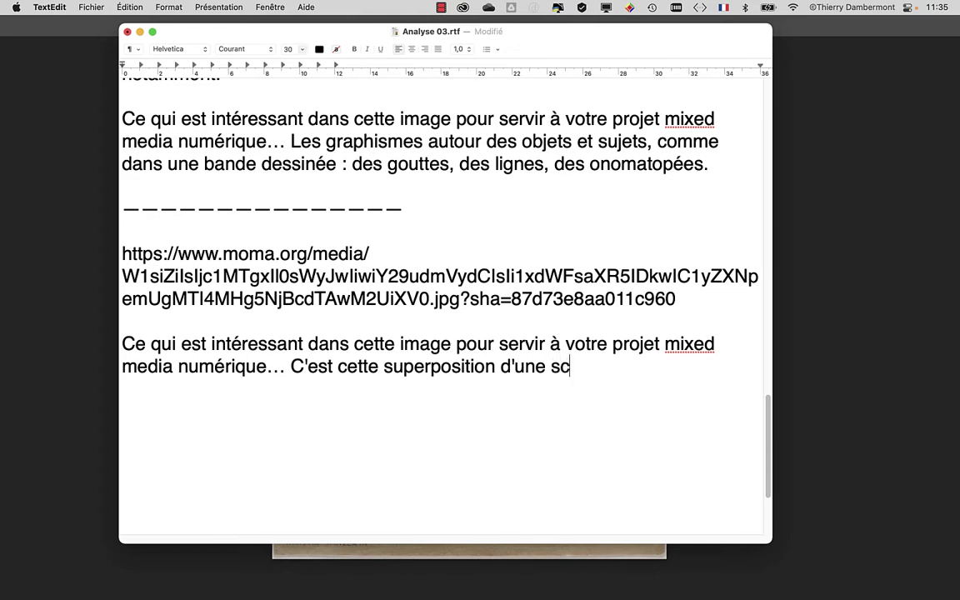
text(ulpture)
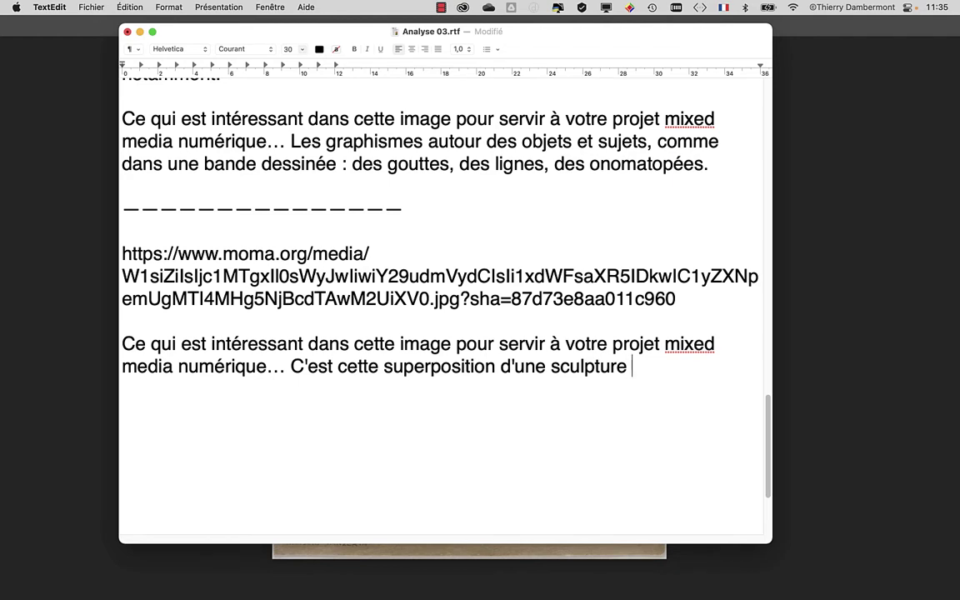
text( ou d'un masq)
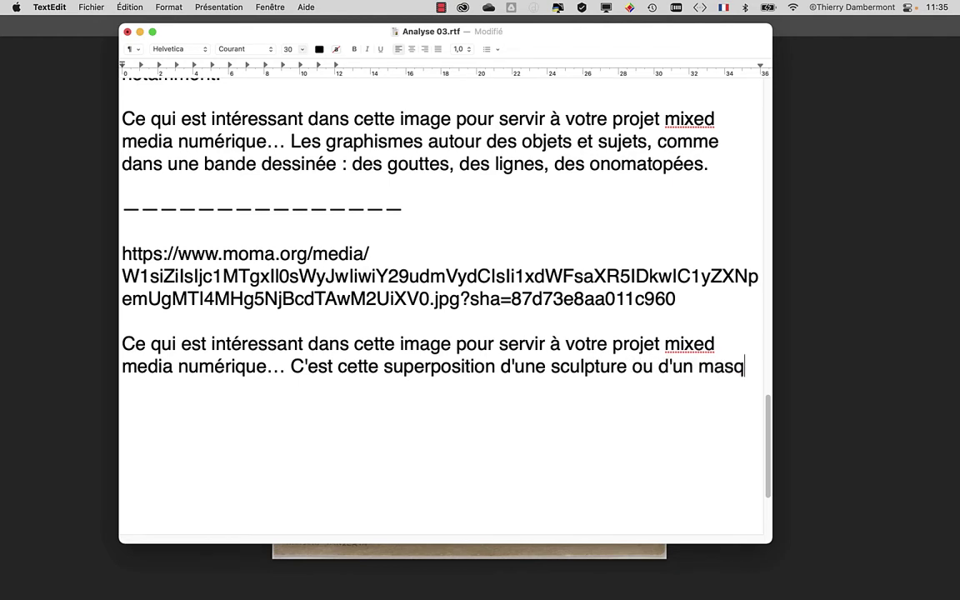
text(ue, p)
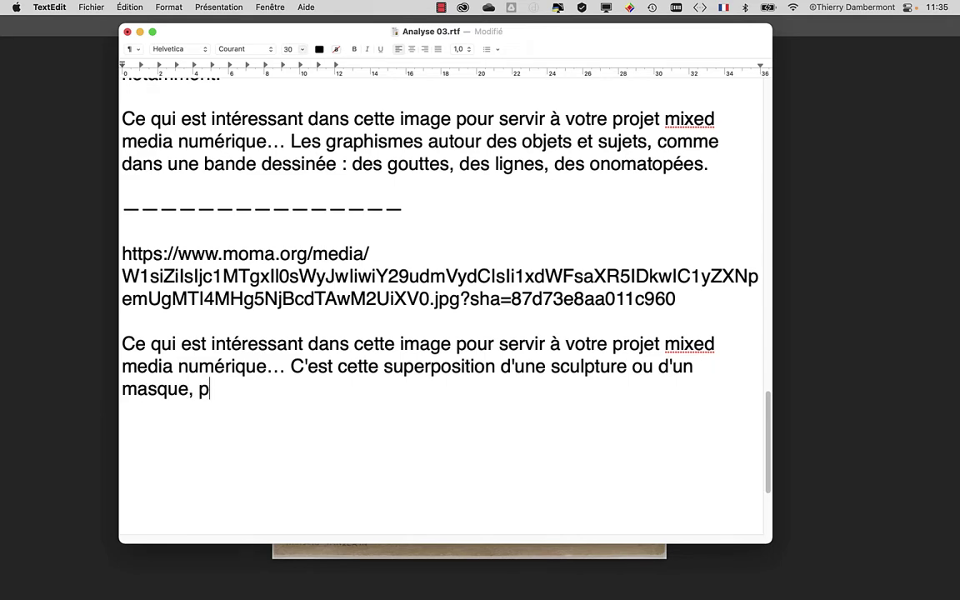
text(artiellement, )
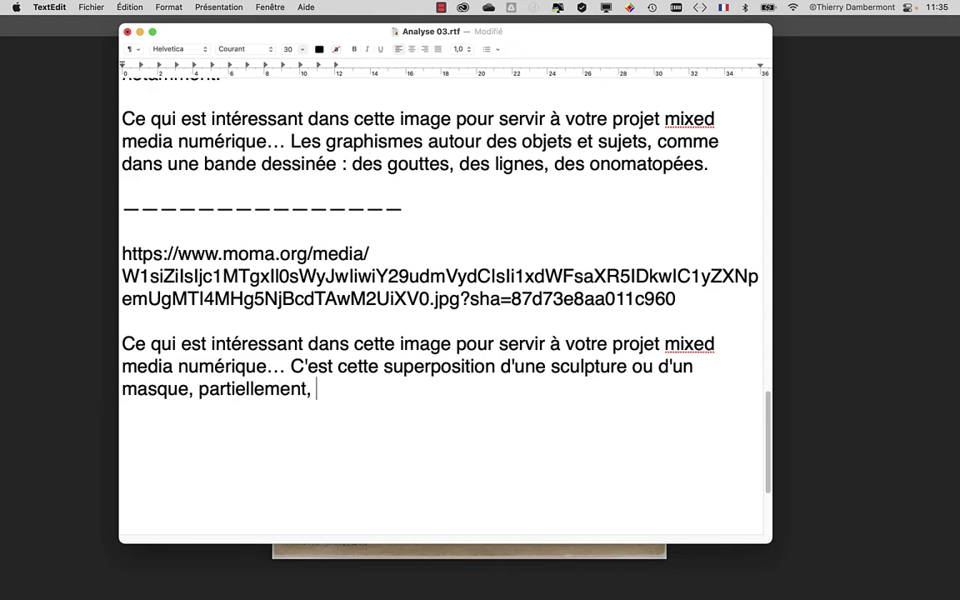
text(à une photogra)
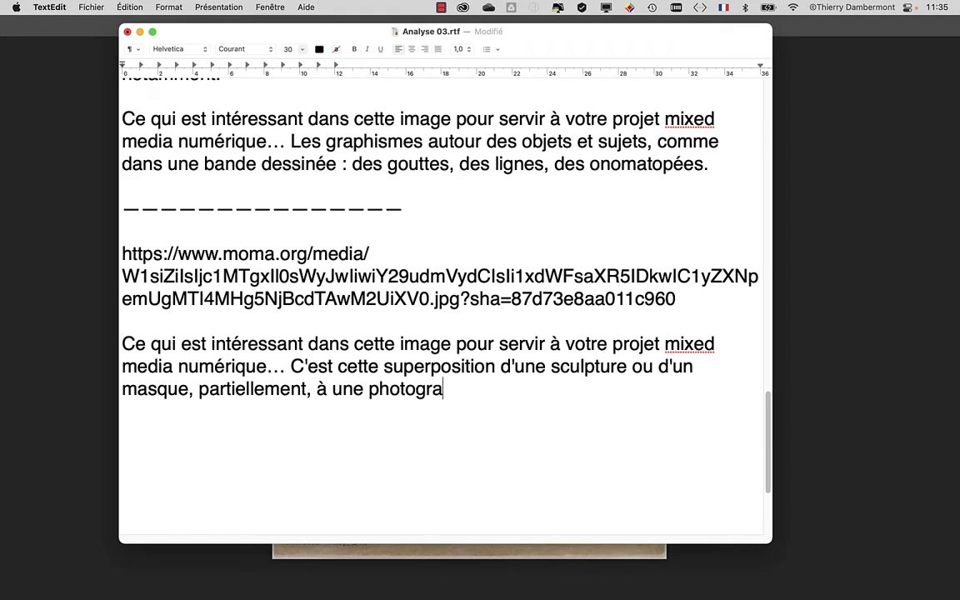
text(phie d'un visage)
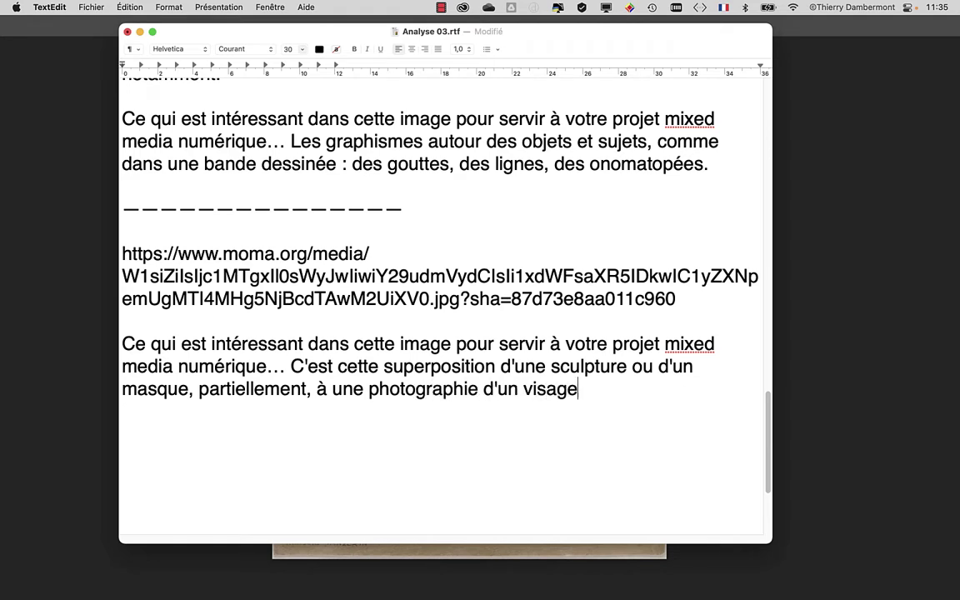
text(.)
Copy the dashed separator below the new paragraph and save Analyse 03.rtf.
drag(404, 208, 97, 203)
key(super+c)
click(137, 419)
key(Return)
key(Return)
key(super+v)
key(Return)
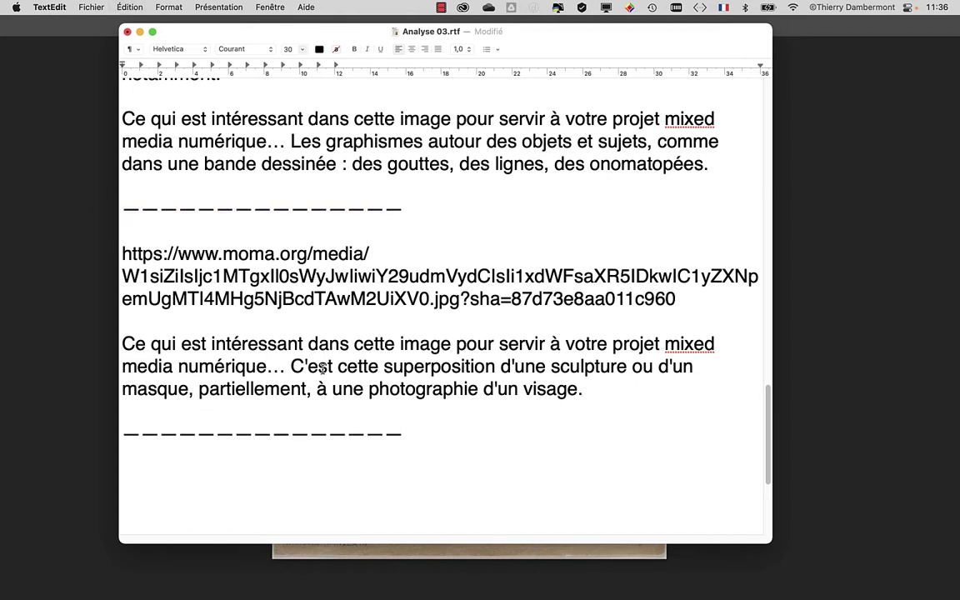
key(super+s)
Collapse Art Dada, expand E2-CE-SC, and open both Collage Photo JPEGs in Photoshop.
click(43, 183)
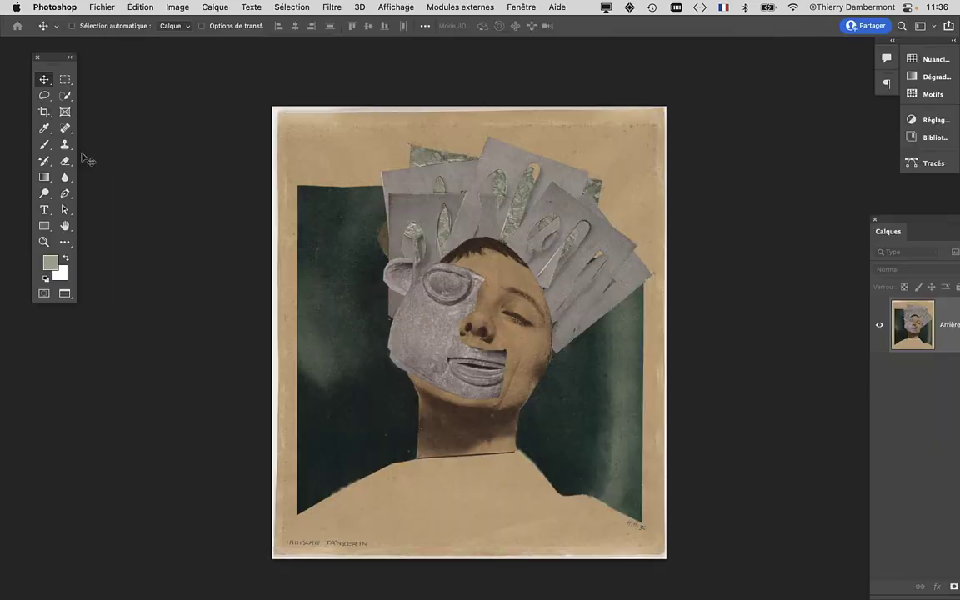
key(super+Tab)
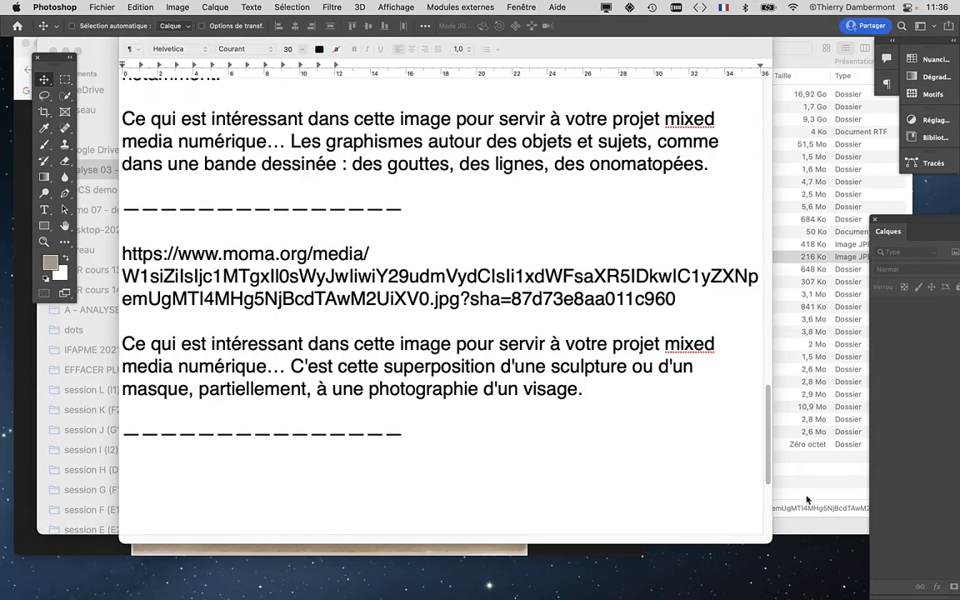
click(792, 455)
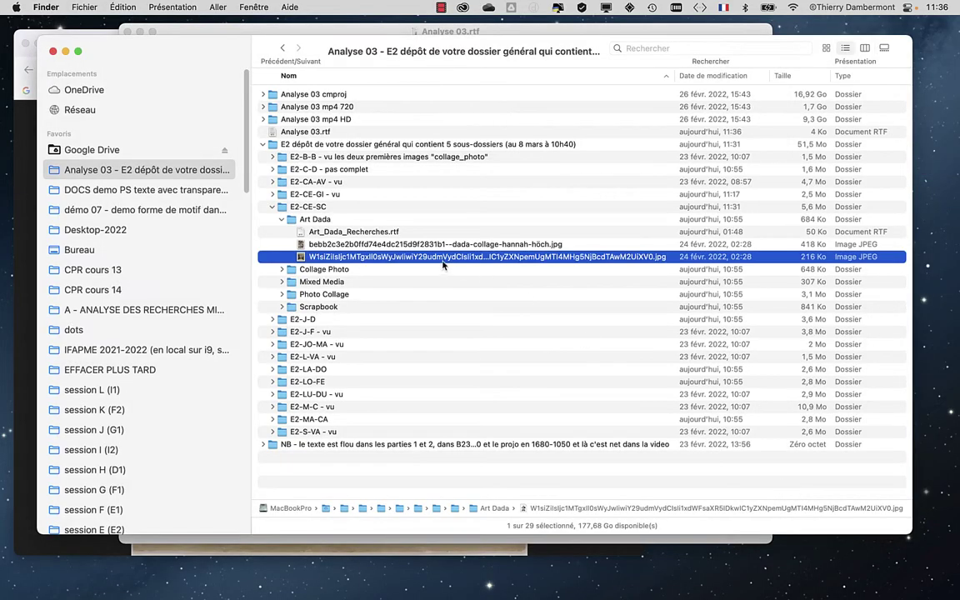
click(281, 218)
alt+click(273, 207)
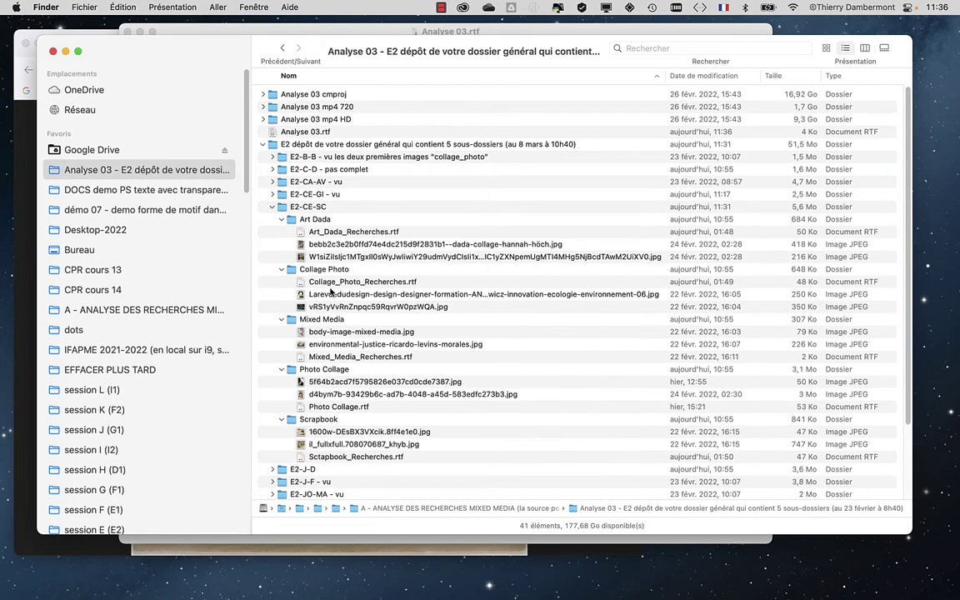
click(333, 295)
double_click(332, 309)
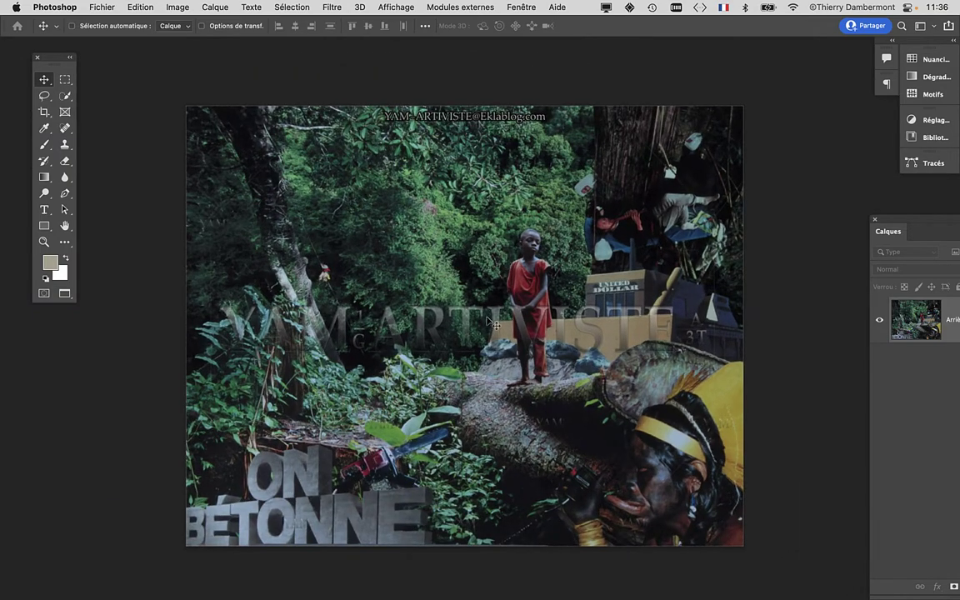
Pan and zoom around the 'ON BÉTONNE' jungle collage to inspect its details.
drag(382, 351, 352, 335)
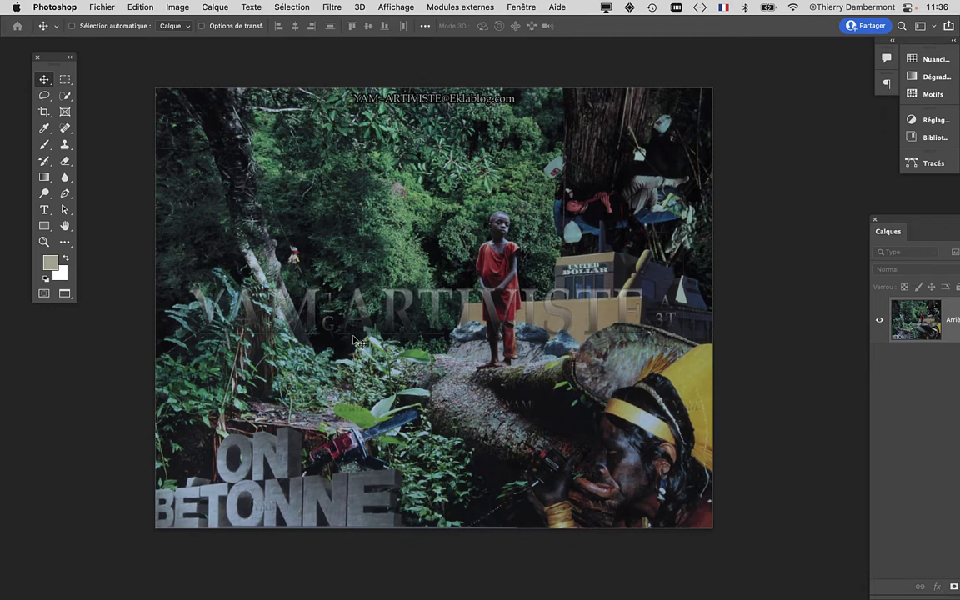
scroll(354, 203, up, 2)
scroll(353, 203, up, 10)
scroll(353, 204, down, 1)
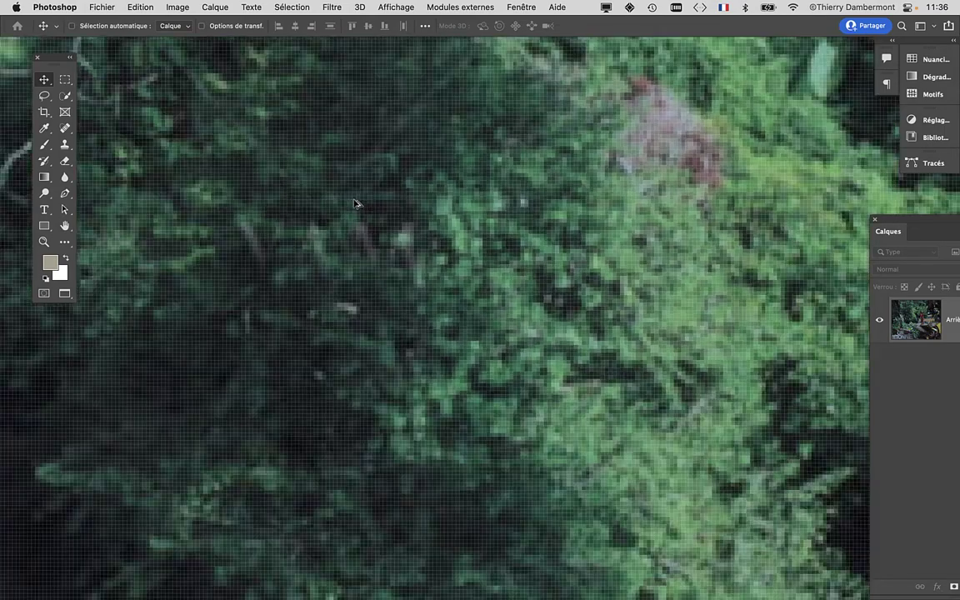
scroll(406, 284, down, 2)
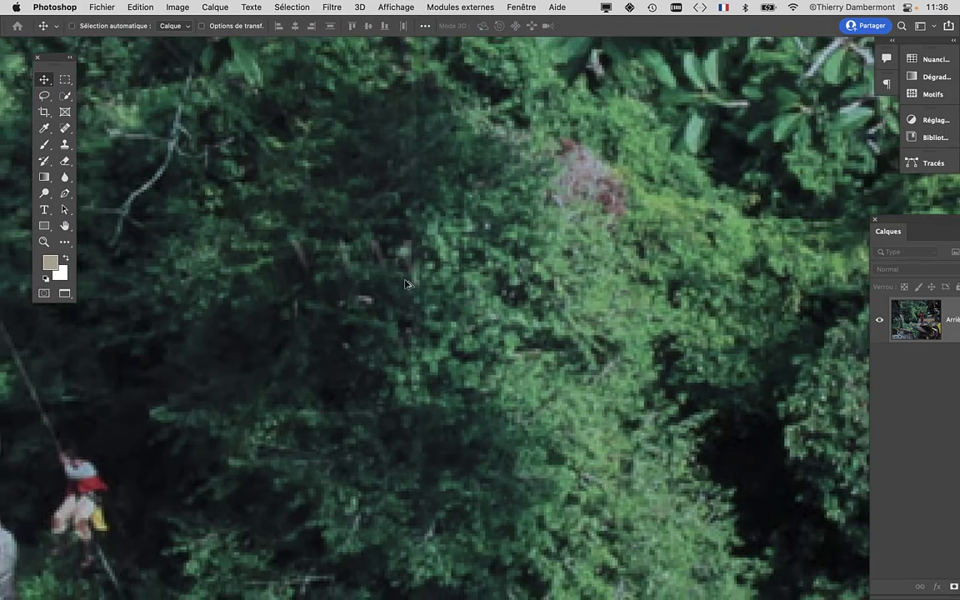
scroll(406, 283, down, 2)
scroll(405, 283, down, 1)
scroll(405, 282, down, 1)
scroll(404, 280, down, 1)
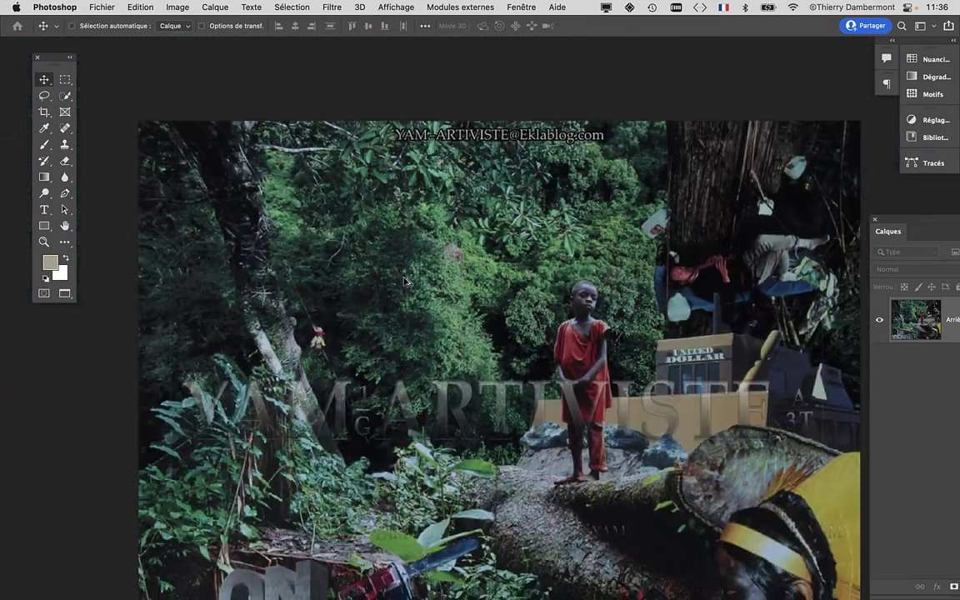
scroll(404, 281, down, 1)
scroll(367, 253, down, 3)
scroll(367, 253, right, 2)
scroll(337, 243, down, 2)
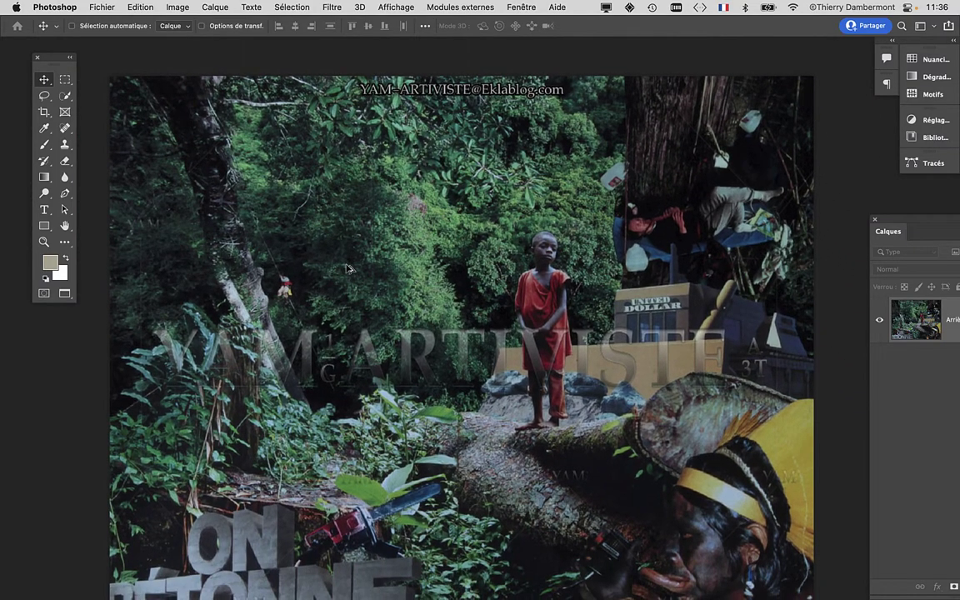
scroll(348, 268, down, 2)
scroll(349, 268, up, 1)
scroll(350, 269, up, 1)
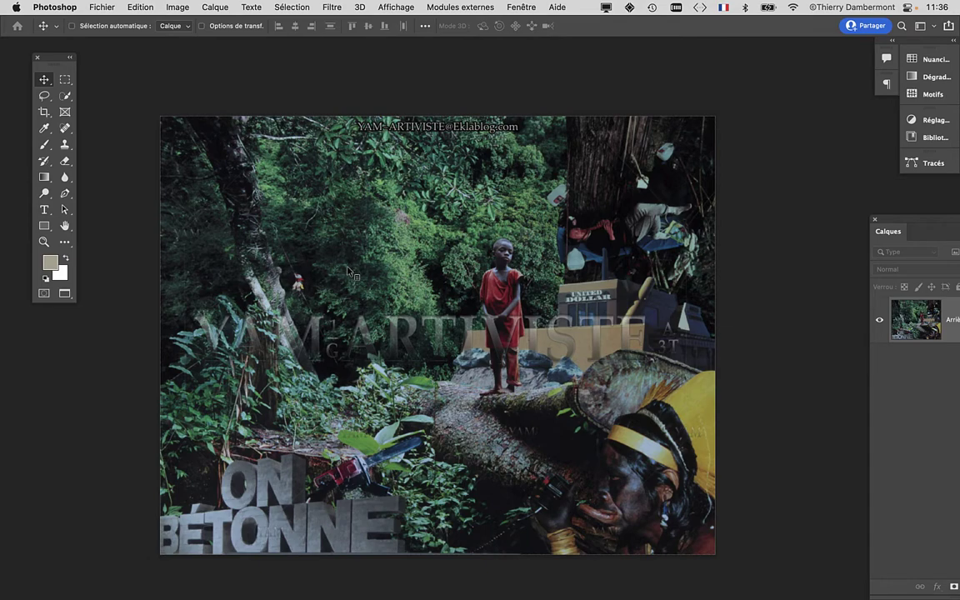
scroll(491, 325, up, 1)
scroll(491, 326, up, 3)
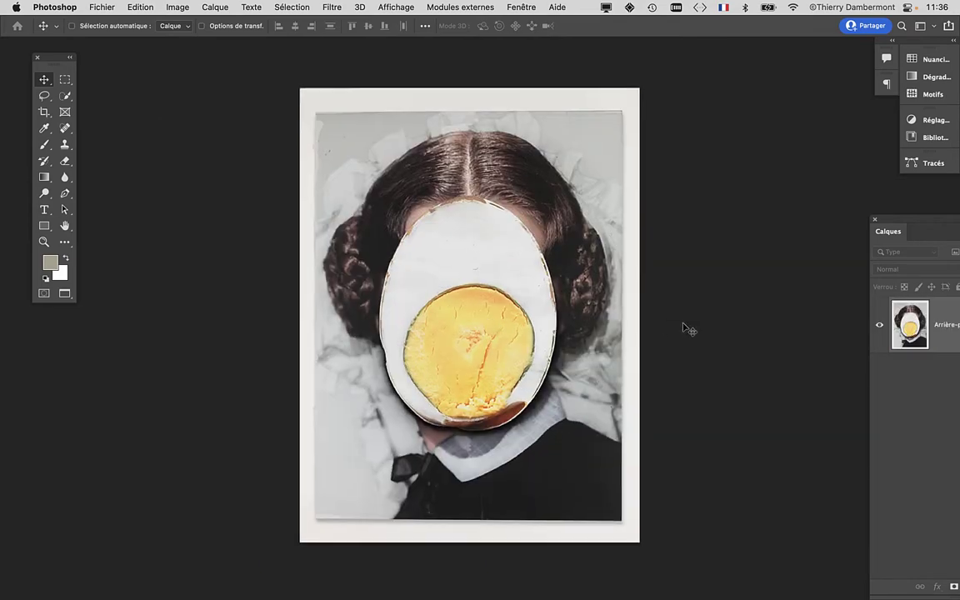
Select body-image-mixed-media.jpg and environmental-justice-ricardo-levins-morales.jpg, then open both with Cmd+O.
key(super+o)
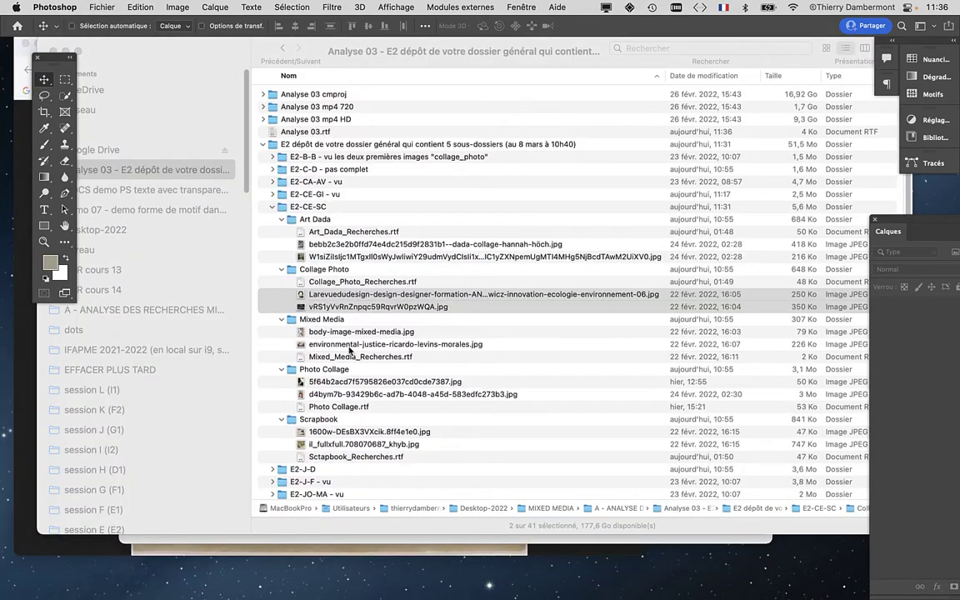
click(306, 310)
click(409, 332)
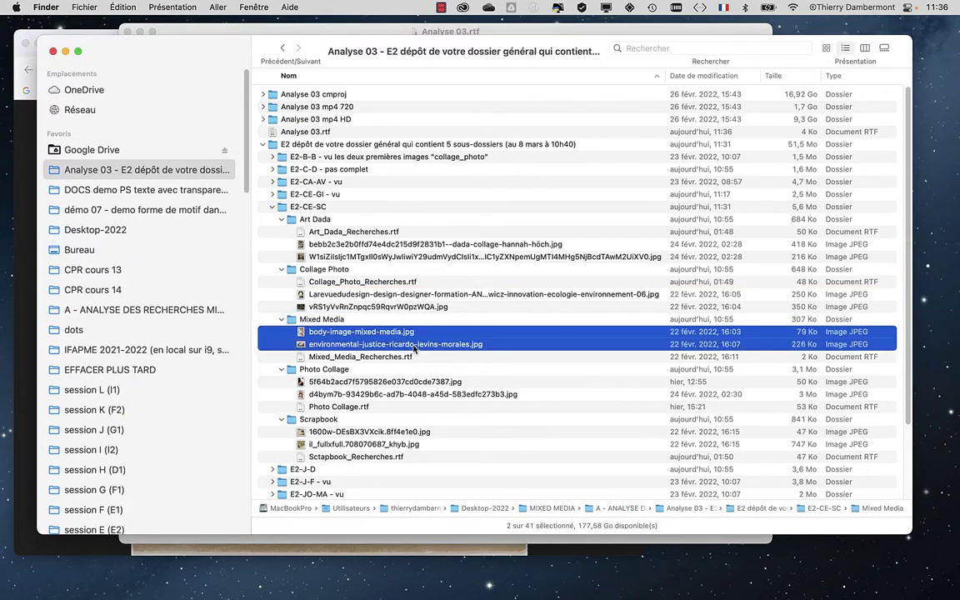
key(super+o)
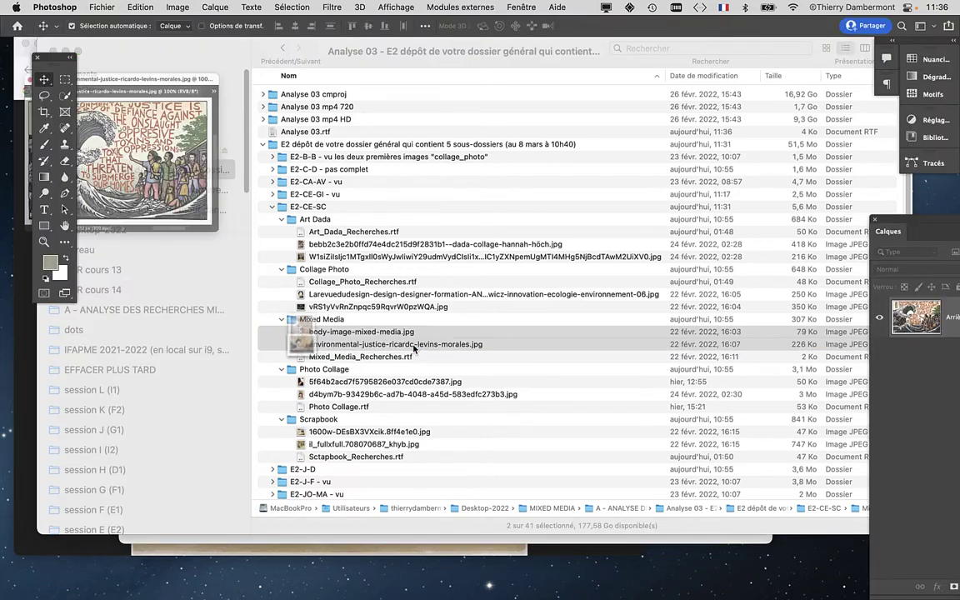
Zoom in on the environmental justice wave poster to study the protest crowd.
scroll(589, 370, up, 1)
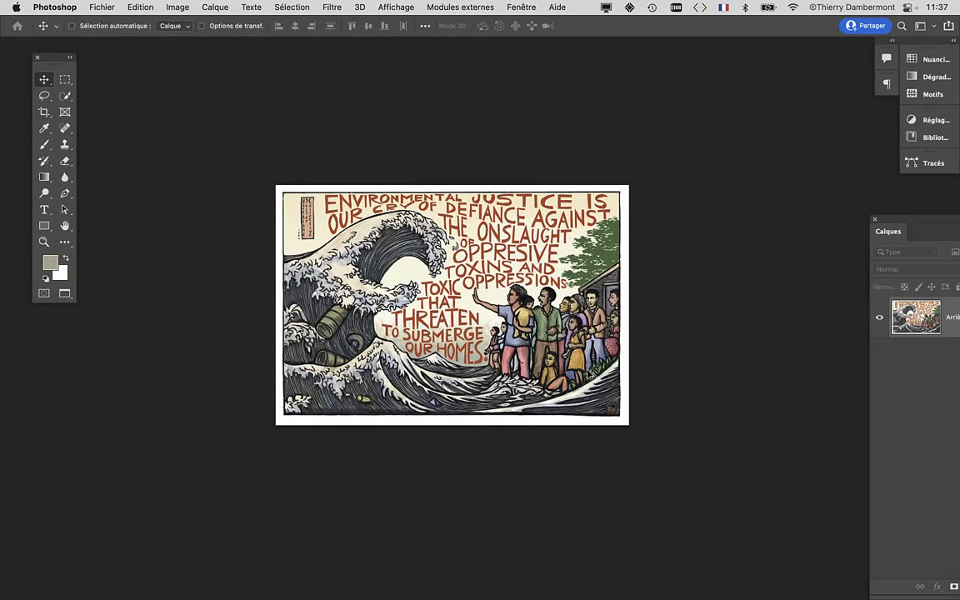
scroll(588, 370, up, 1)
scroll(588, 370, up, 1)
scroll(532, 337, up, 1)
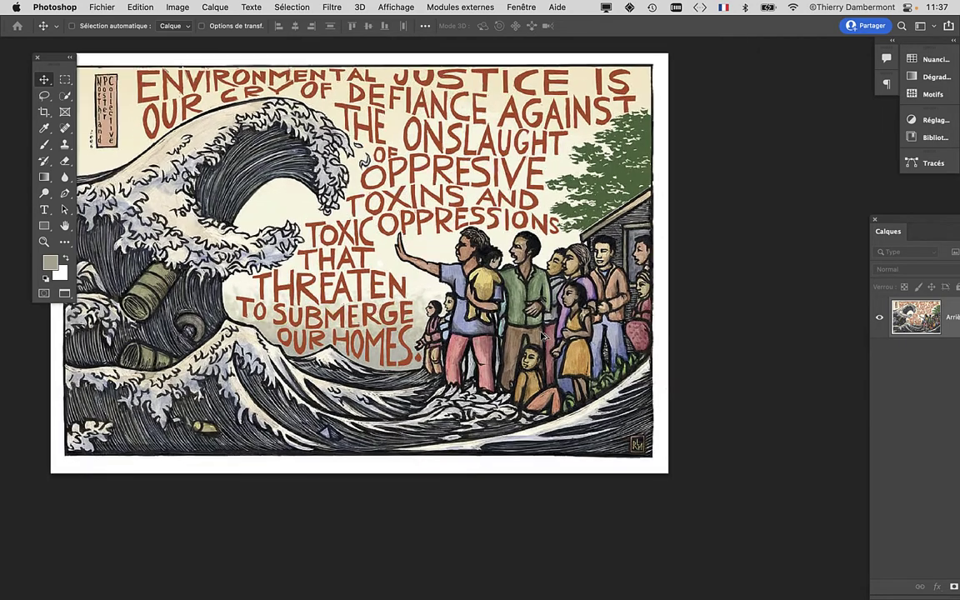
scroll(401, 268, up, 2)
scroll(401, 267, left, 2)
scroll(388, 335, up, 1)
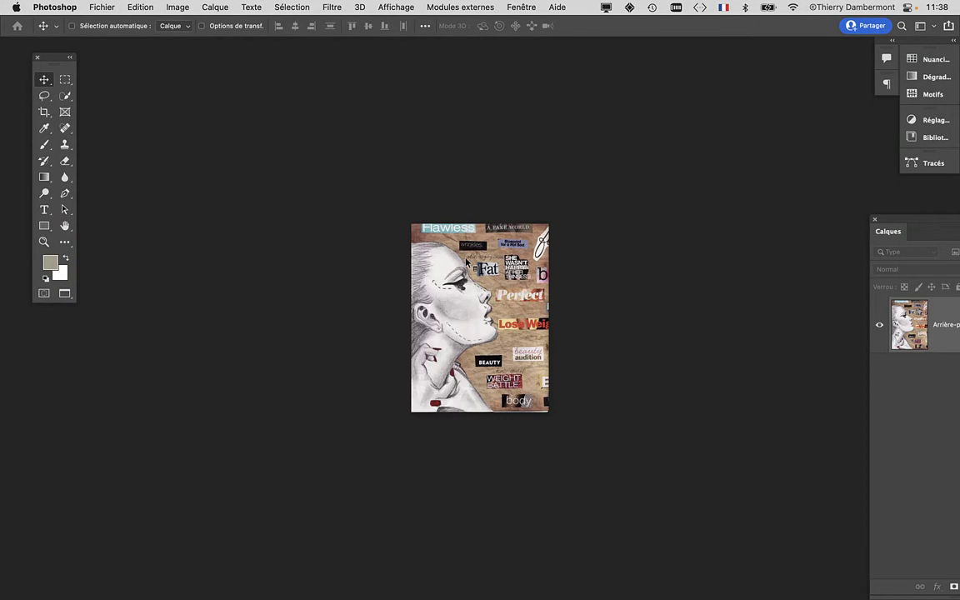
scroll(498, 307, up, 2)
scroll(498, 307, up, 2)
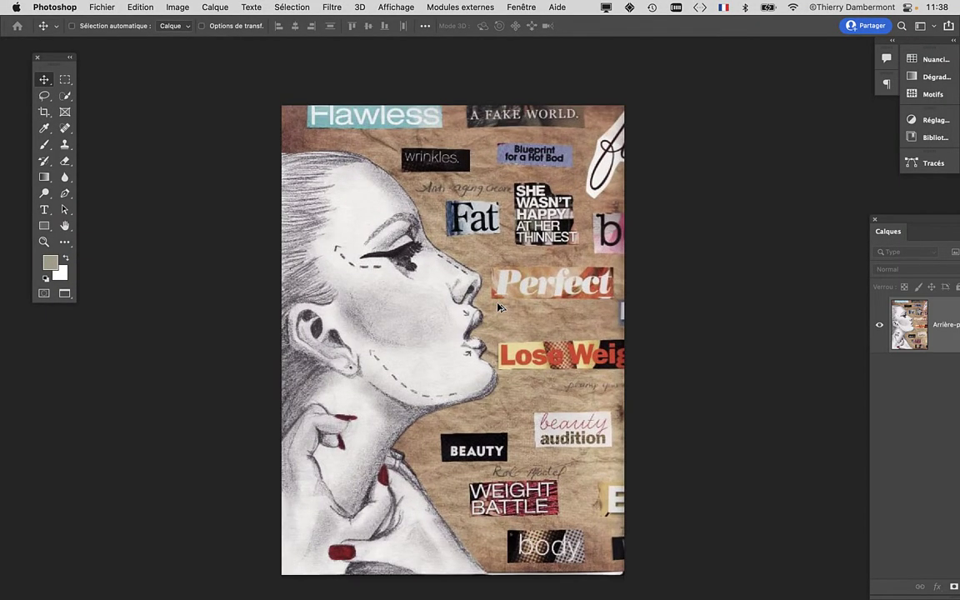
scroll(497, 307, up, 2)
scroll(498, 306, up, 2)
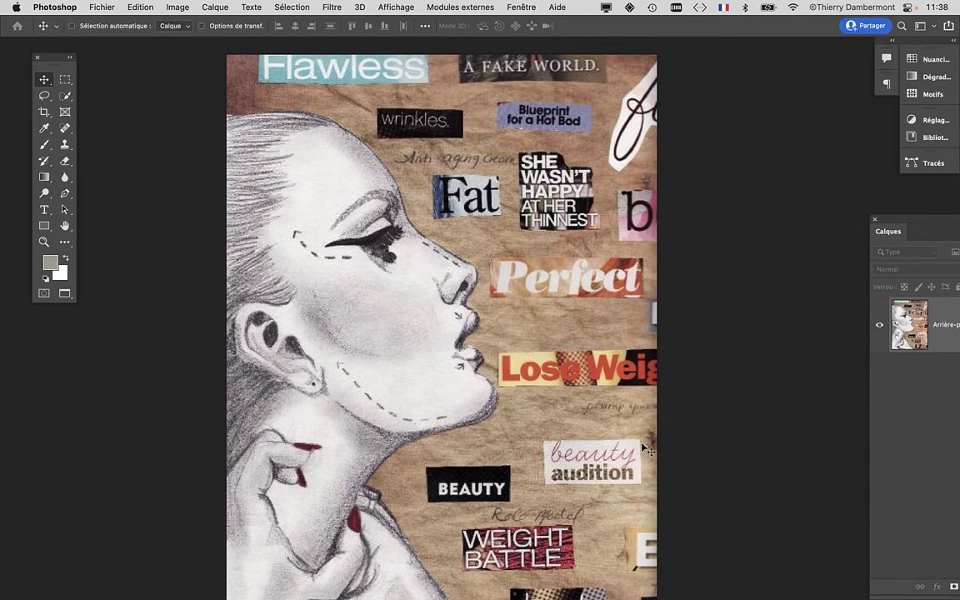
key(super+Tab)
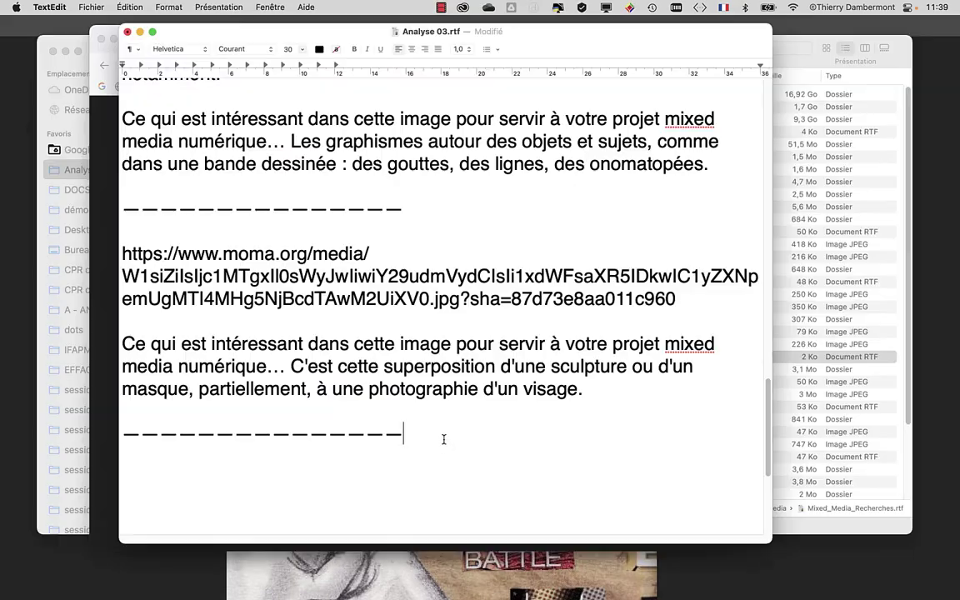
text(https://allyfoster.files.wordpress.com/2010/11/body-image-mixed-media.jpg)
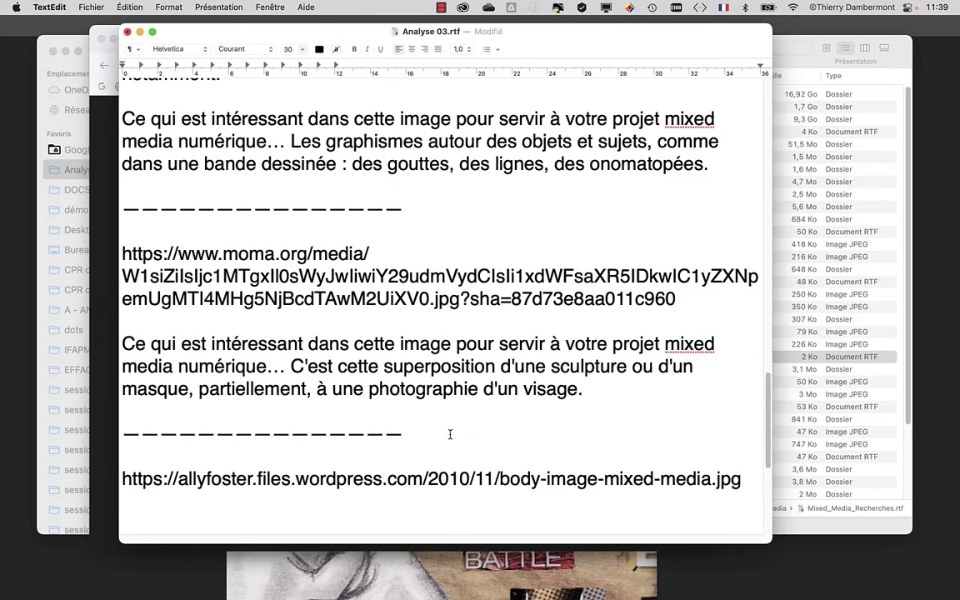
scroll(364, 443, down, 4)
scroll(364, 442, down, 1)
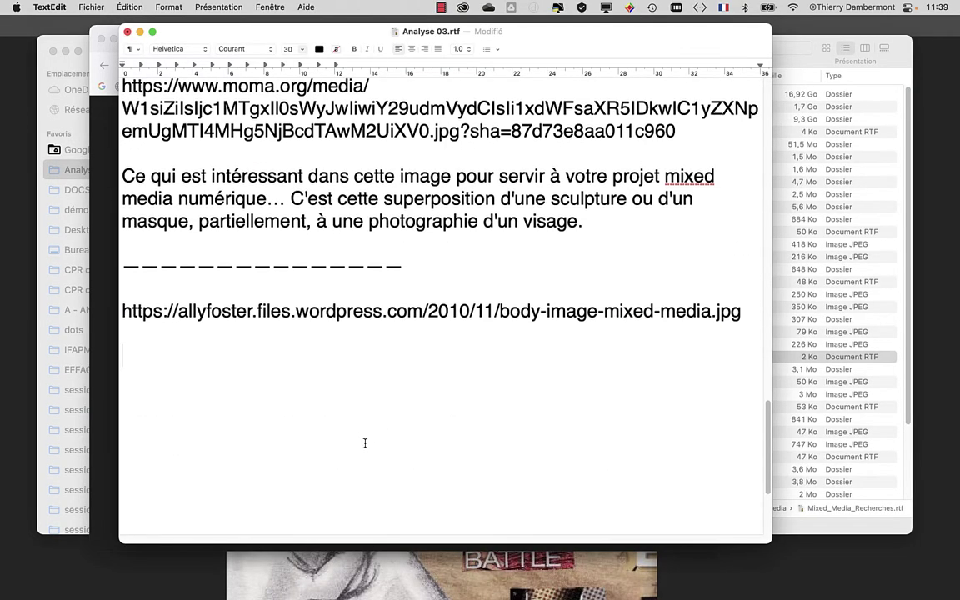
key(super+Tab)
click(586, 306)
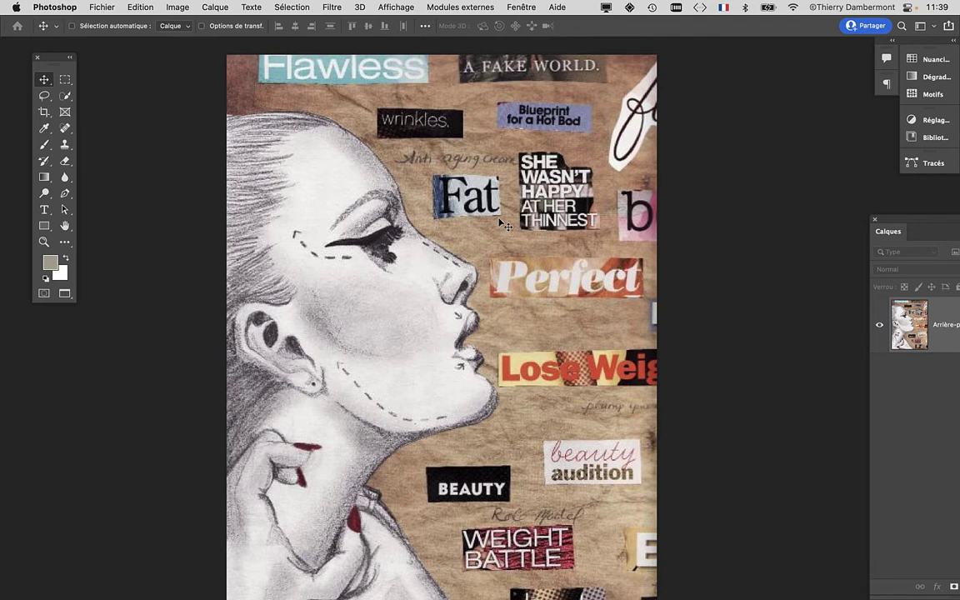
key(super+Tab)
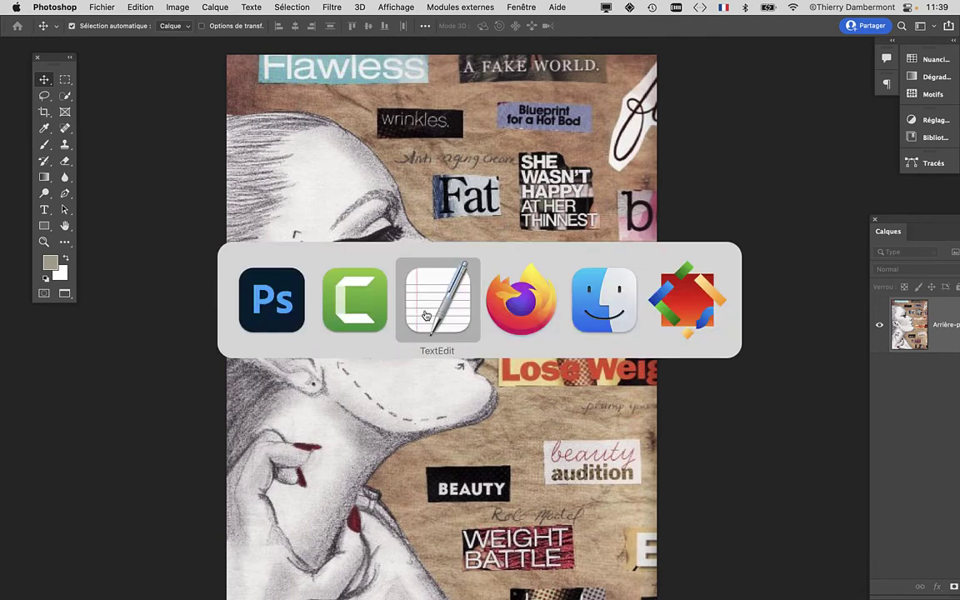
click(426, 315)
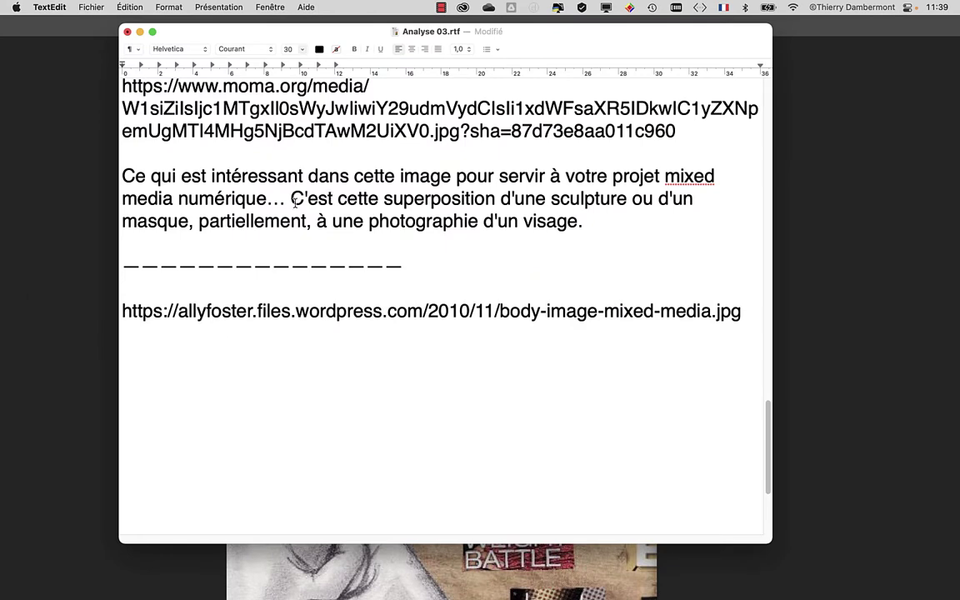
Reuse the opening phrase and describe cutting out headlines and adding them en masse.
drag(292, 202, 113, 172)
key(super+c)
click(169, 347)
key(super+v)
text(C)
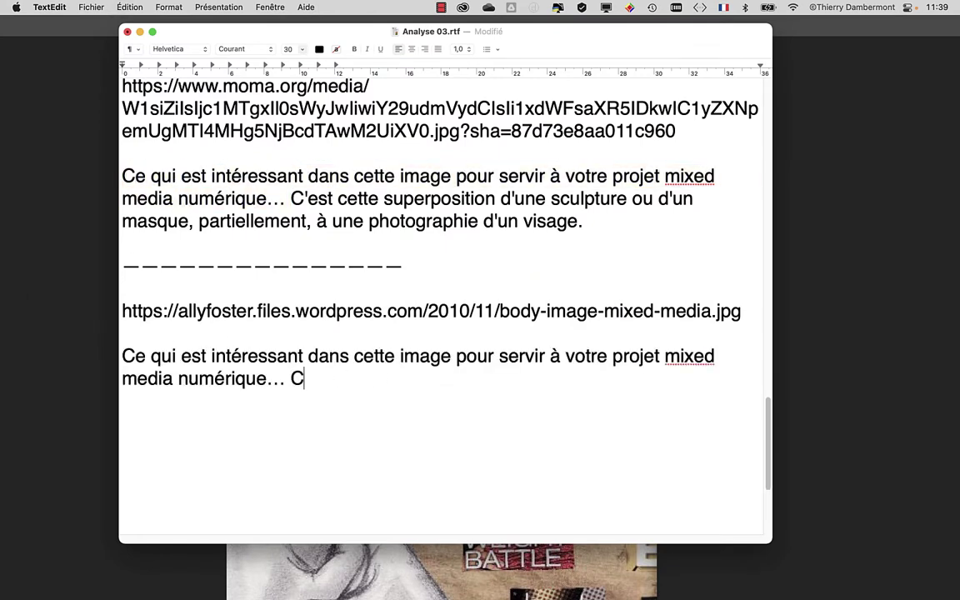
text('est l )
text(a tech)
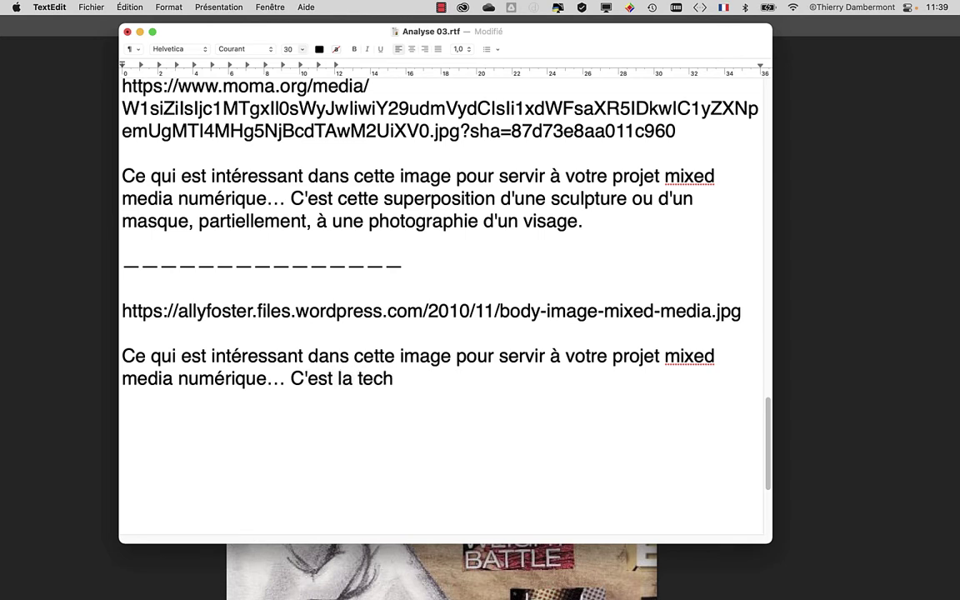
text(nique )
text(graphique qui cons)
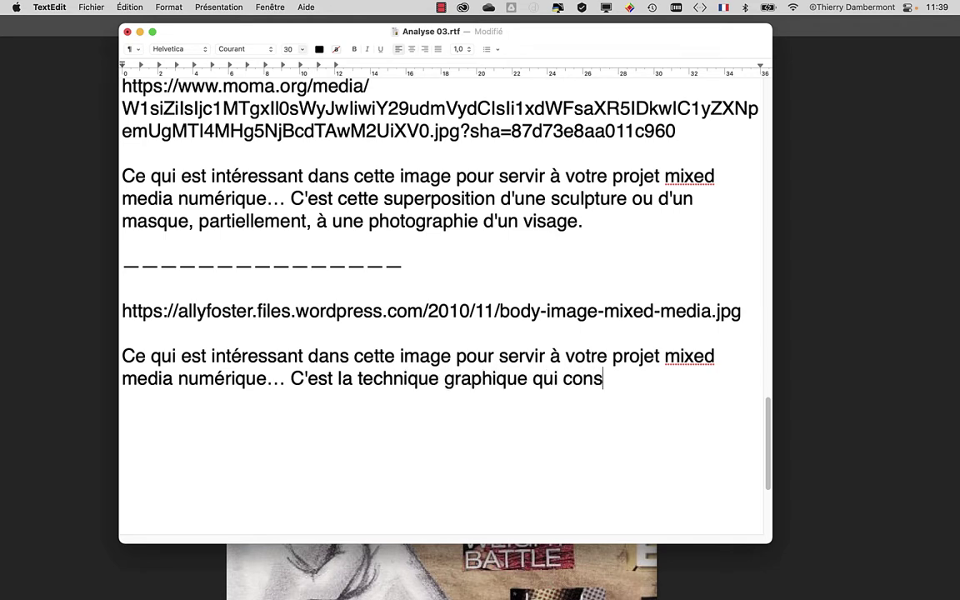
text(t)
key(BackSpace)
text(ist)
text(e à déc)
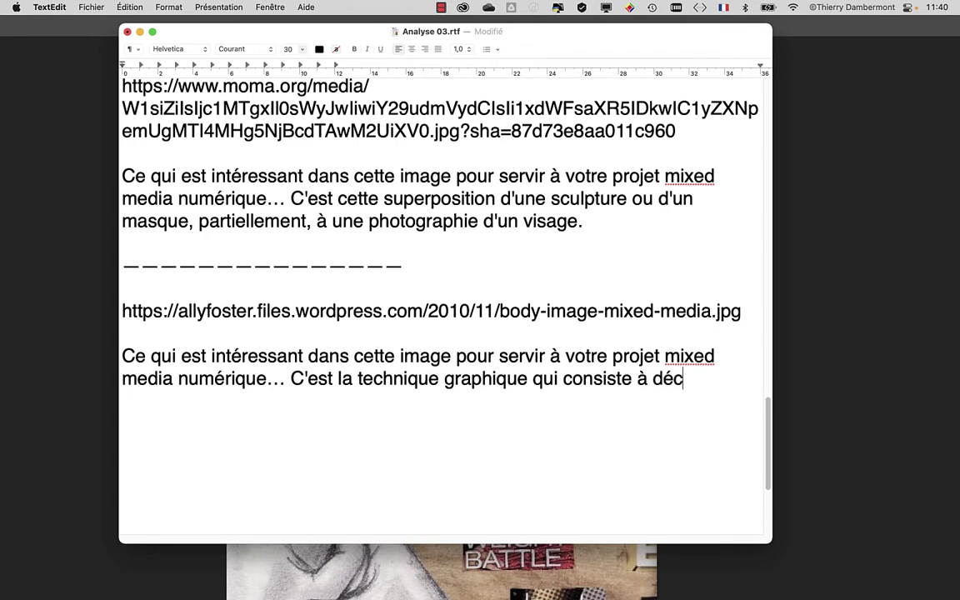
text(ouper des gros t)
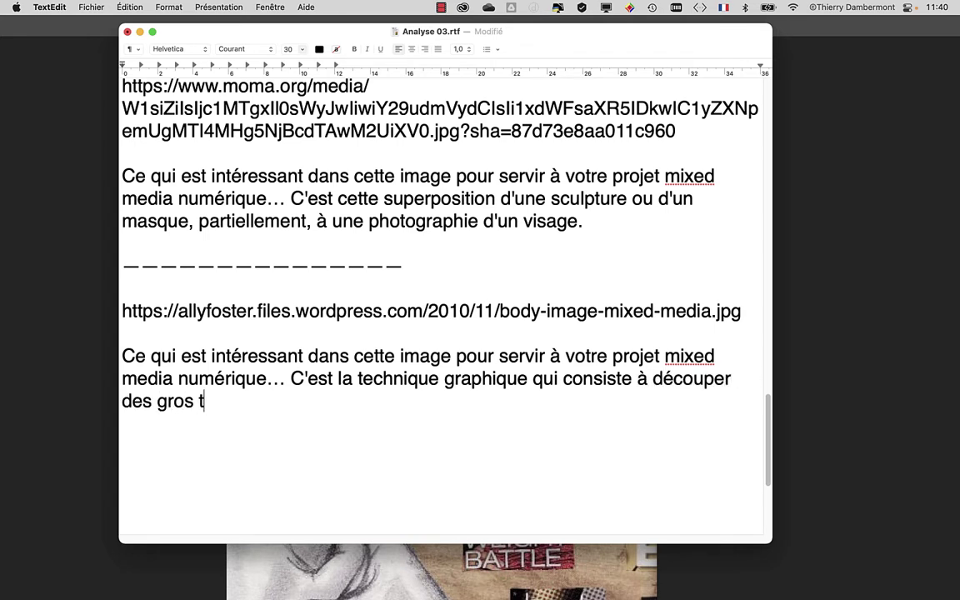
text(itres et )
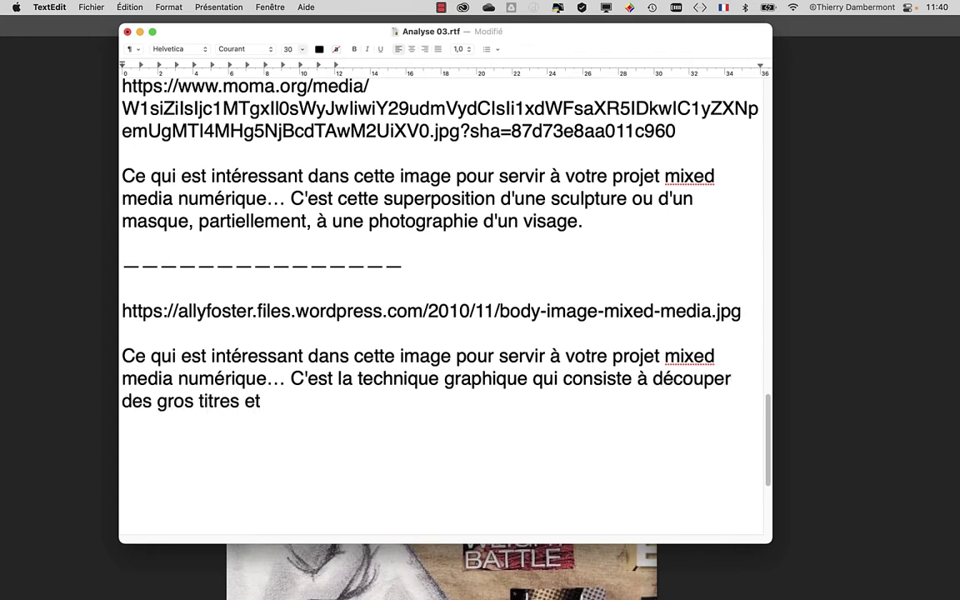
text(l'ajou)
text(ter en mass)
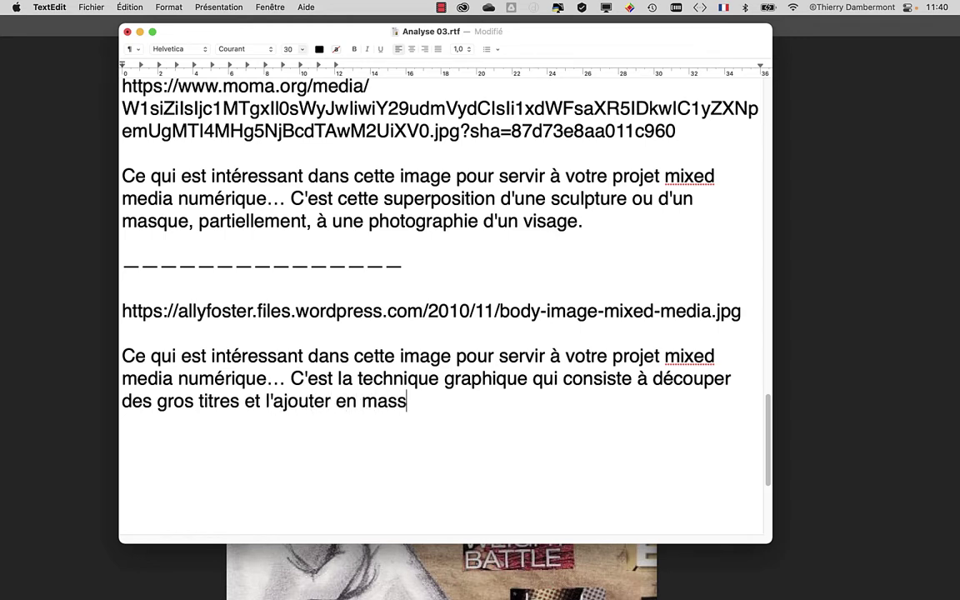
text(e dans le trava)
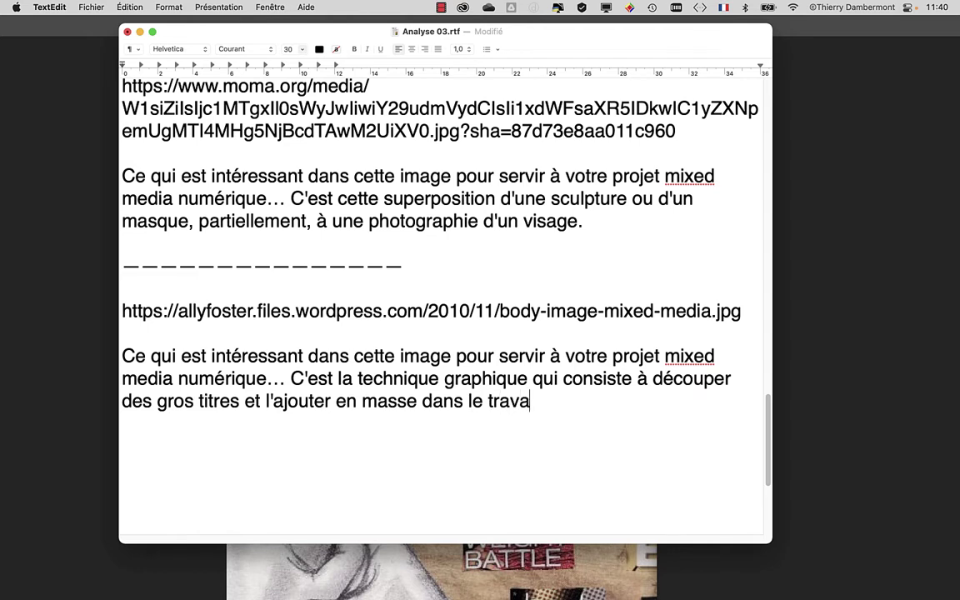
text(il)
Correct the text to 'les ajouter' and add that headline subjects can convey a message.
click(269, 401)
key(BackSpace)
text(es)
click(563, 403)
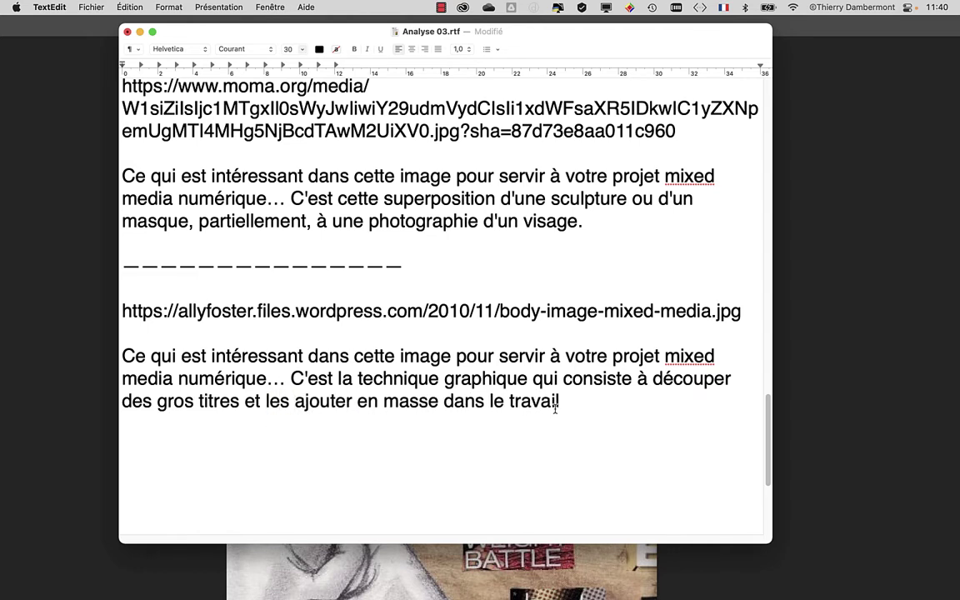
text(. D)
text(e plus, )
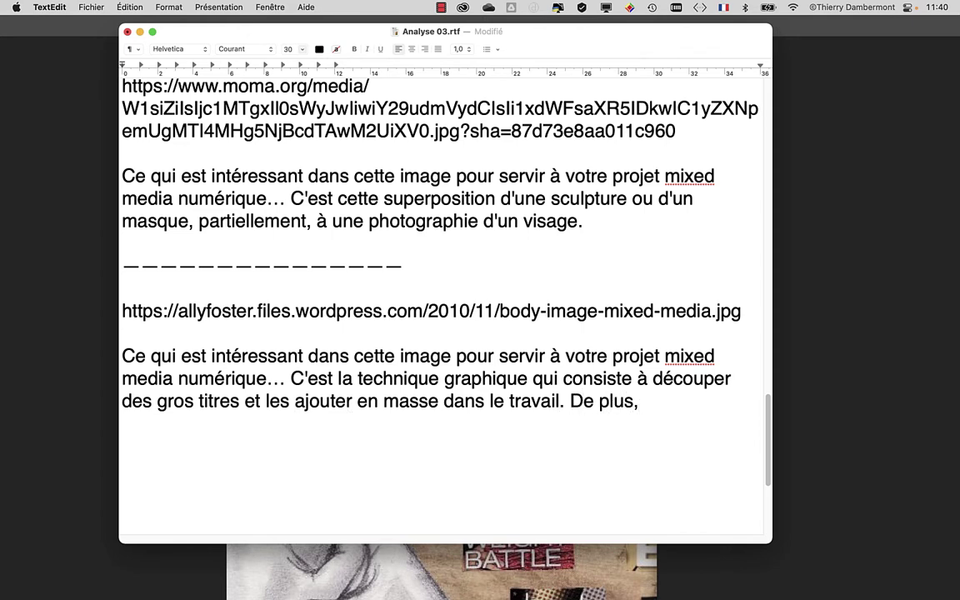
text(le sujet de)
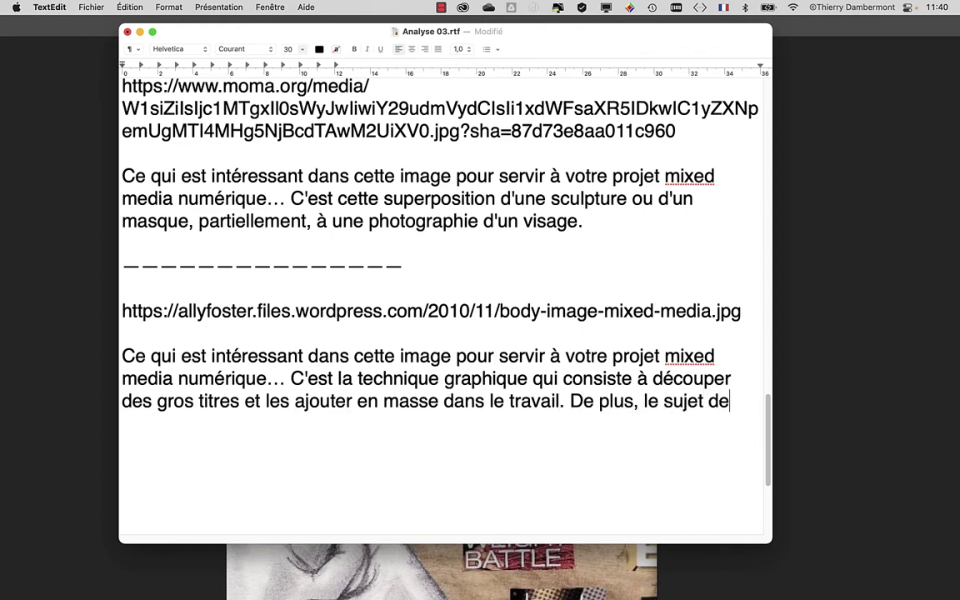
text(s titres peut pe)
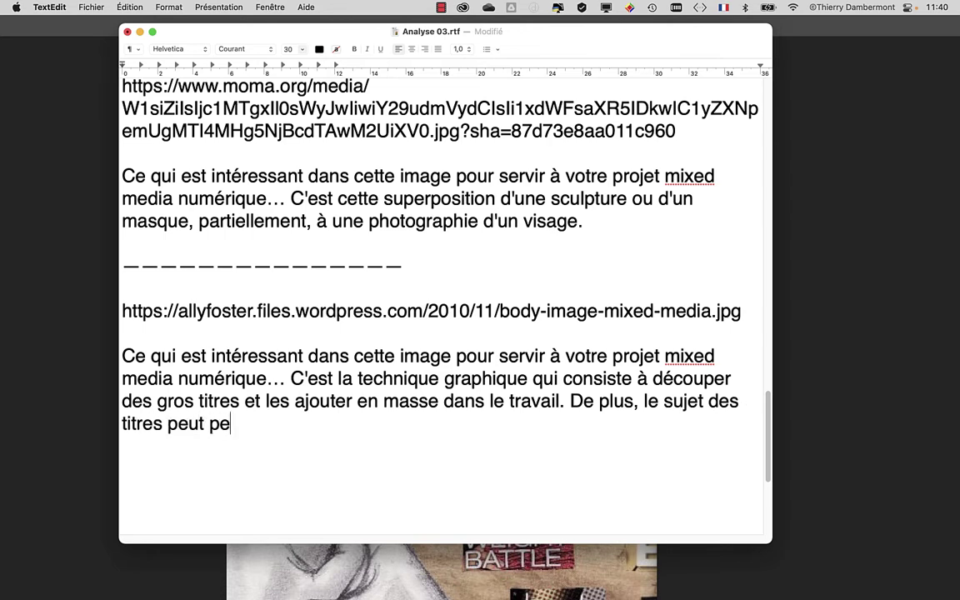
text(rmettre de conv)
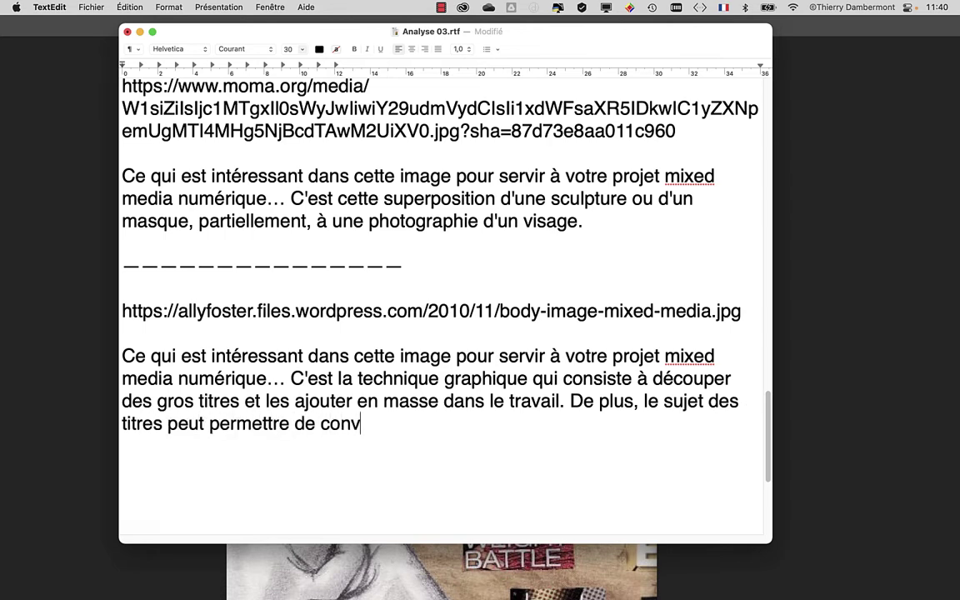
text(oyer un)
text( me)
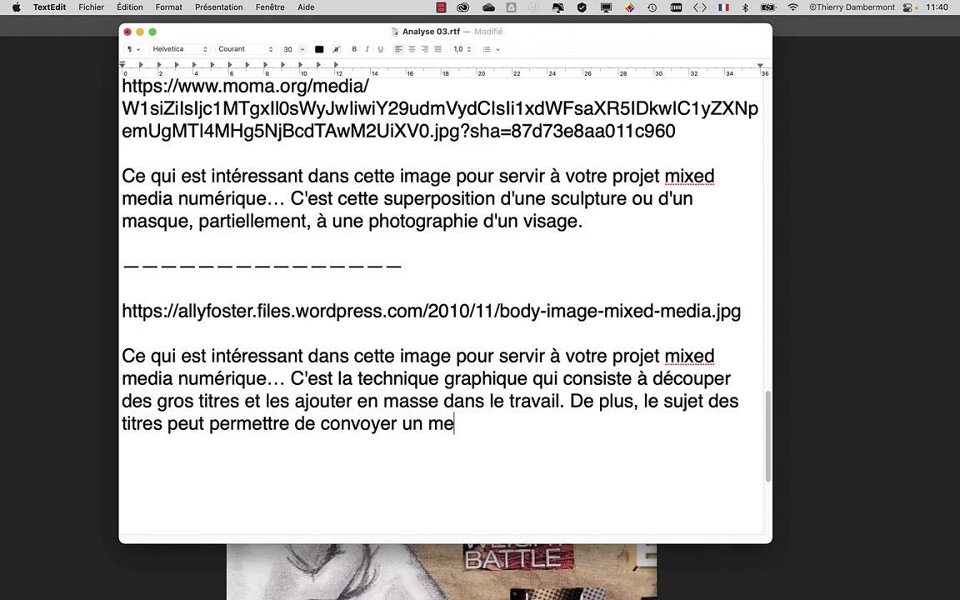
text(ssage)
click(664, 577)
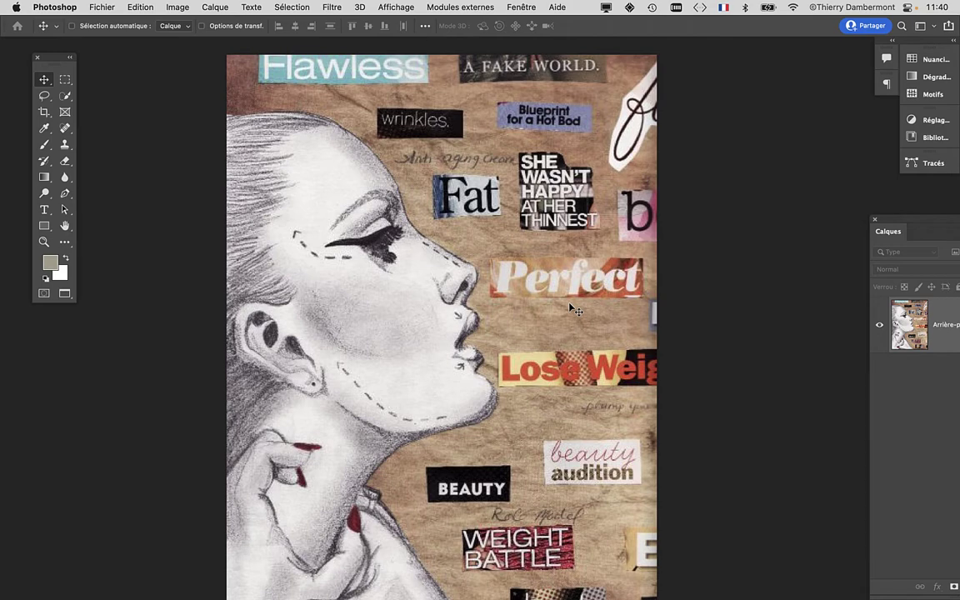
key(super+Tab)
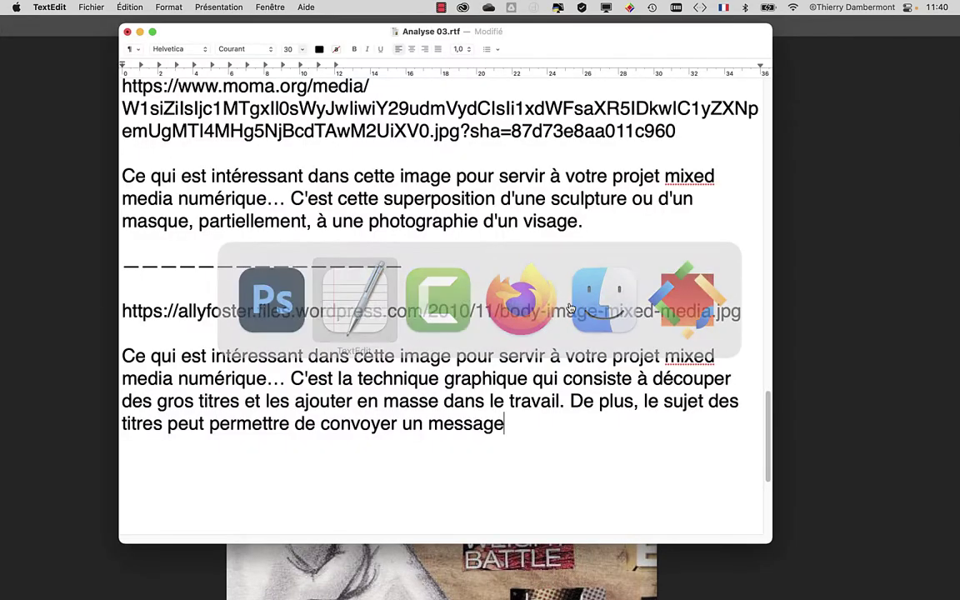
text(.)
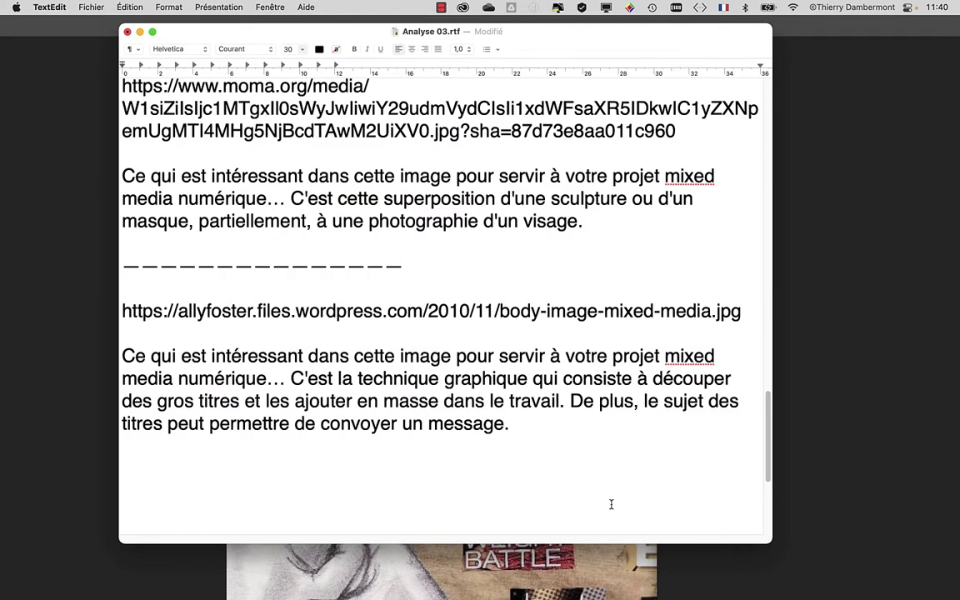
Add that this feminist work's headlines concern the torments magazines create in women.
click(720, 579)
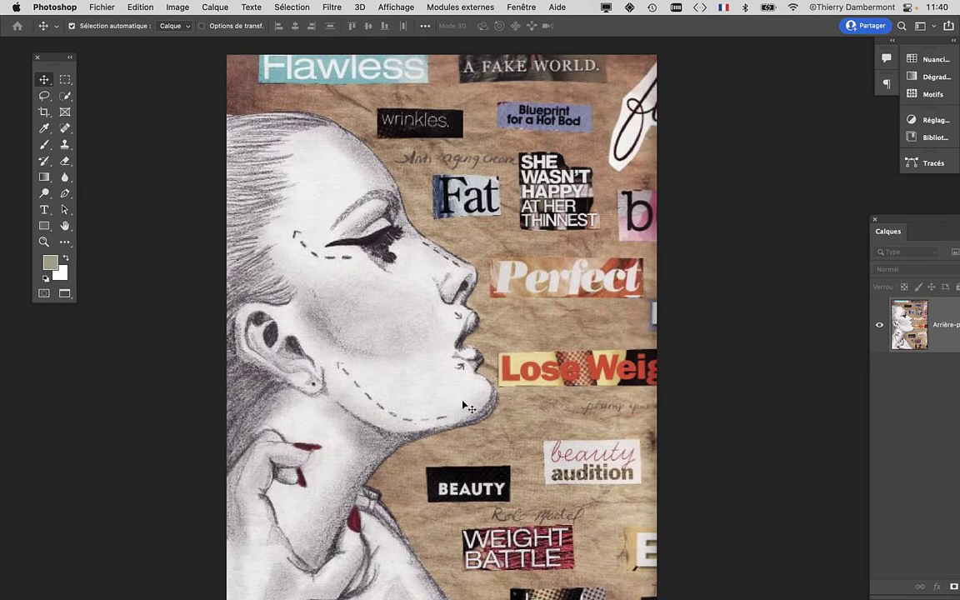
key(super+Tab)
text(Dans le c)
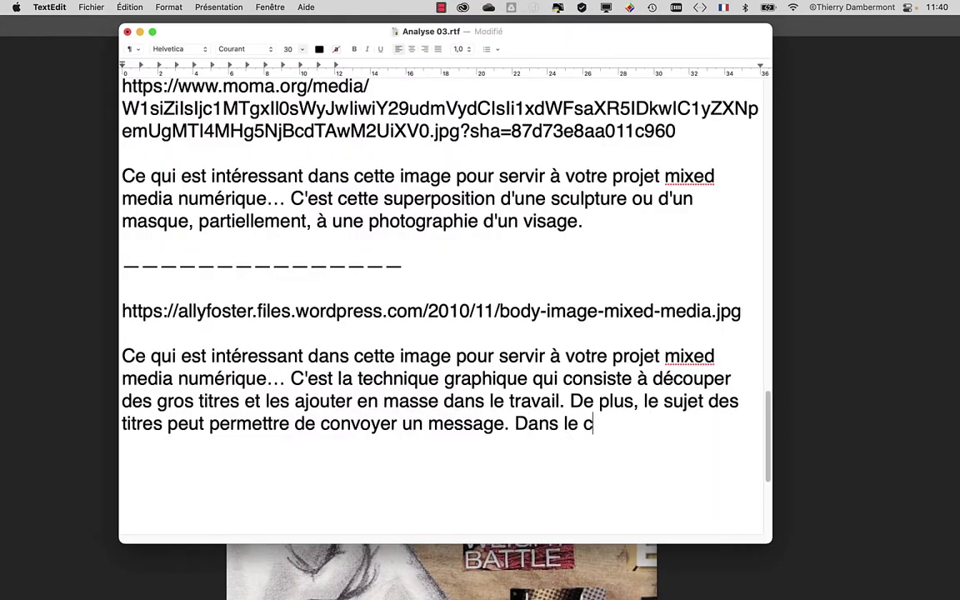
text(as de )
text(cet exemple )
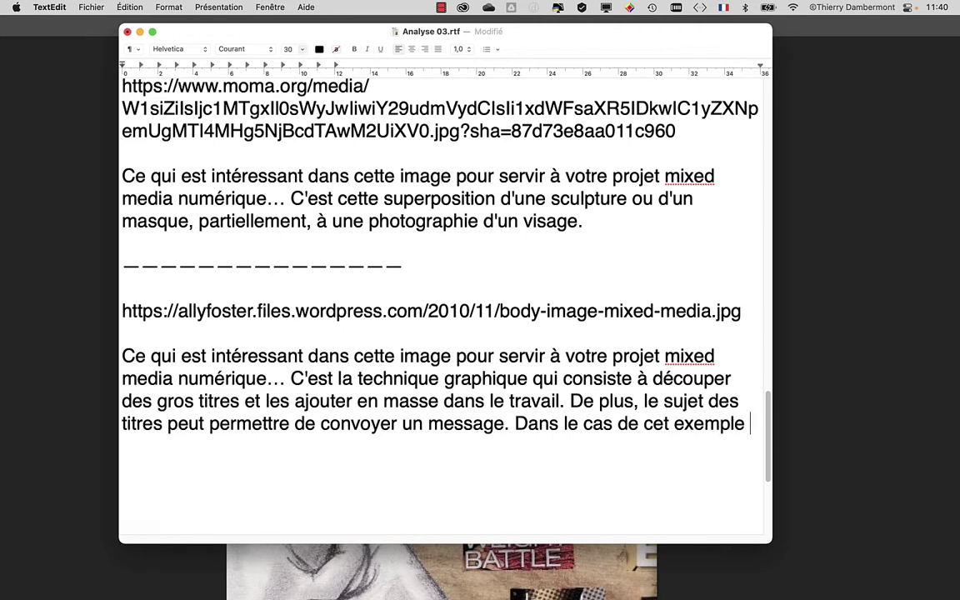
text(il s)
text('agit d'une )
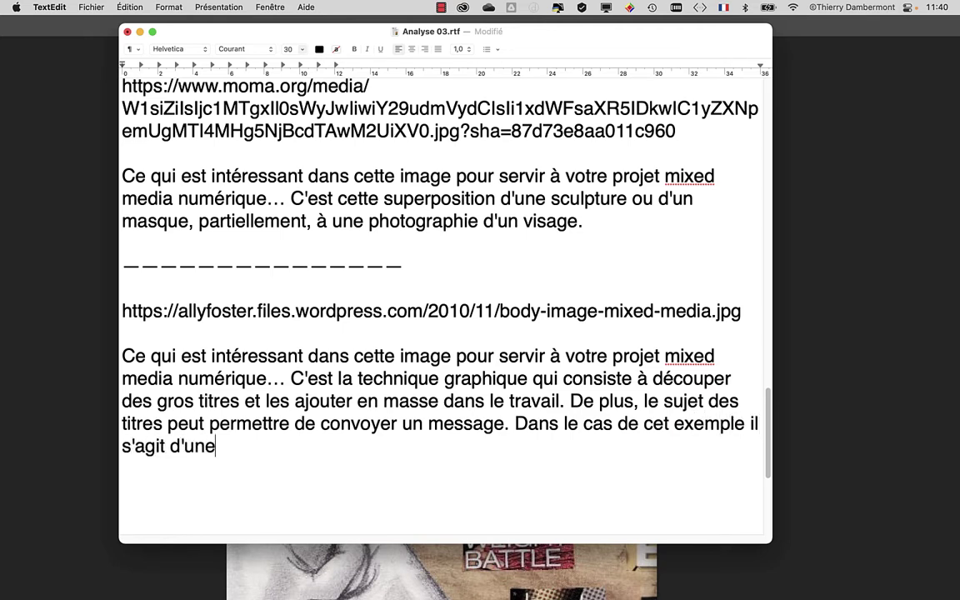
text(œuvre )
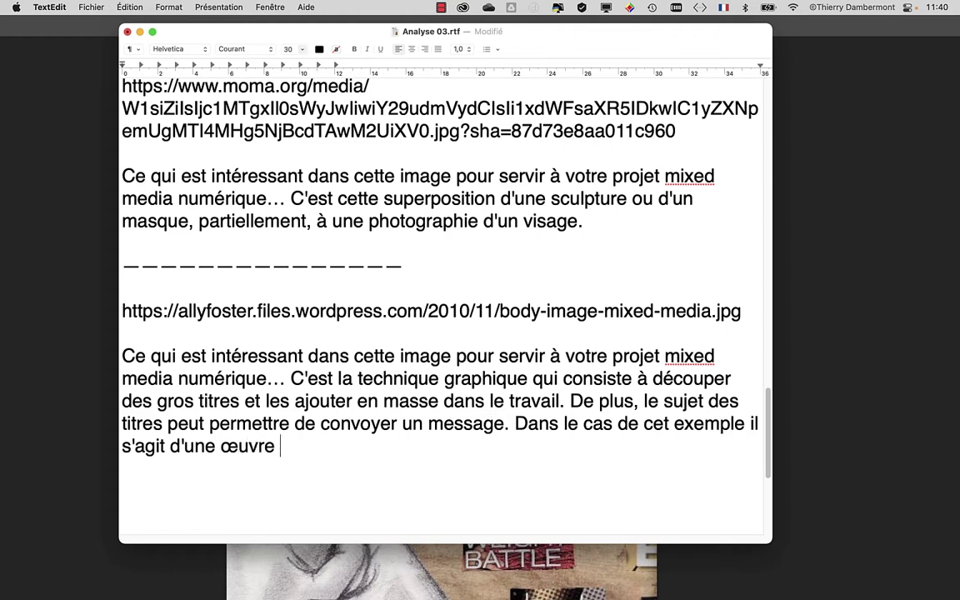
text(féministe,)
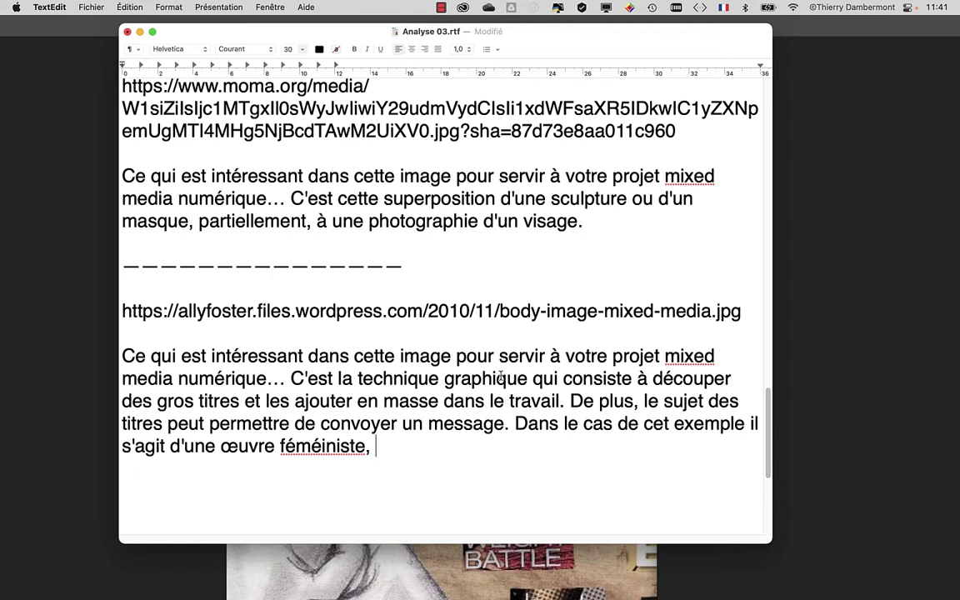
key(Left)
key(Left)
key(Left)
click(368, 449)
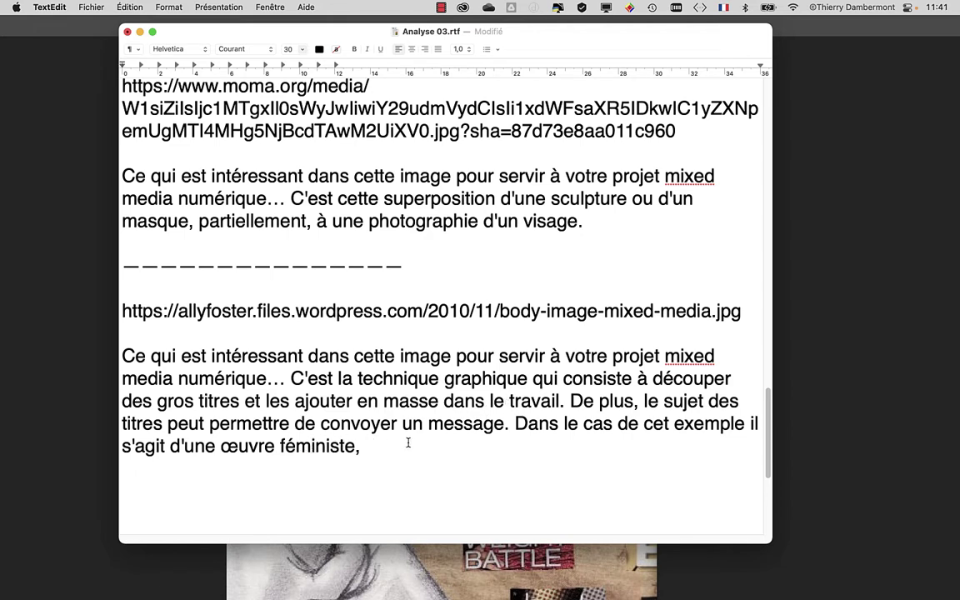
text(les titres c)
text(oncerentn)
key(BackSpace)
key(BackSpace)
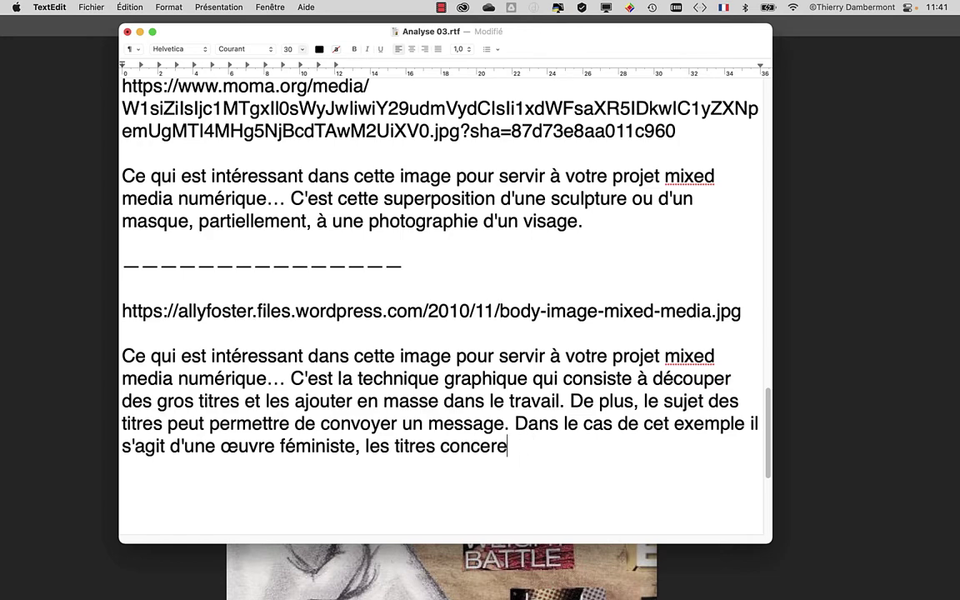
key(BackSpace)
text(nent)
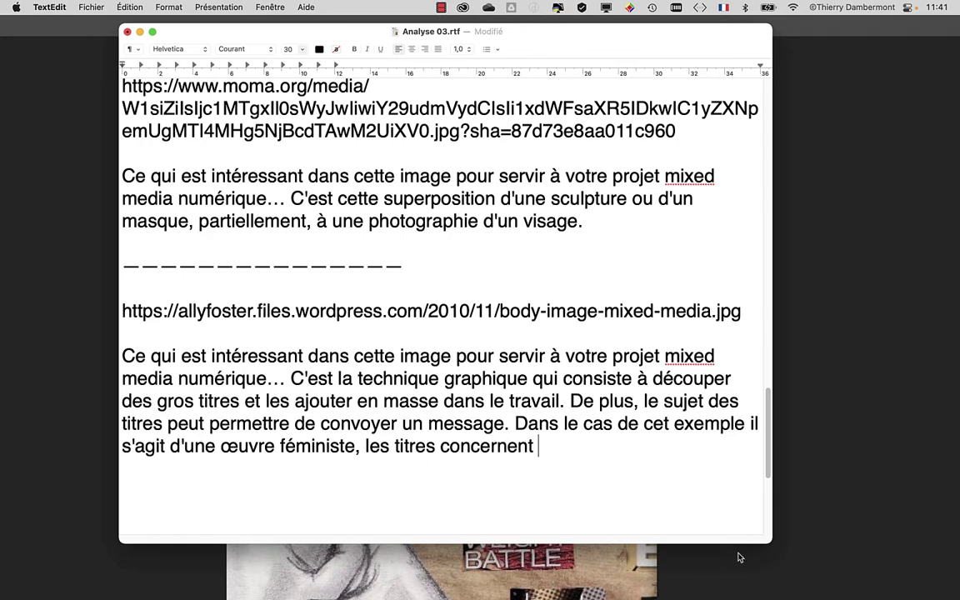
click(725, 568)
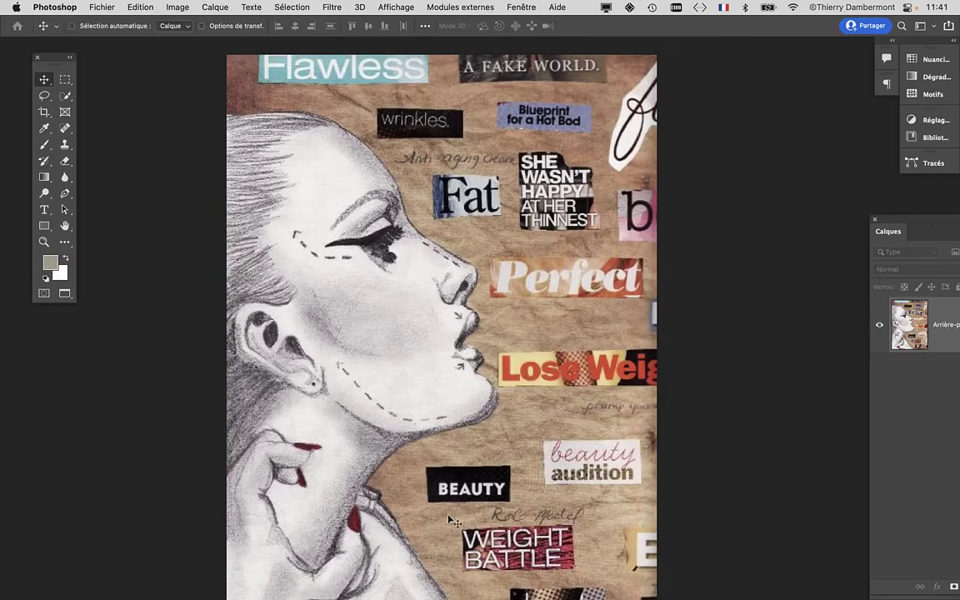
key(super+Tab)
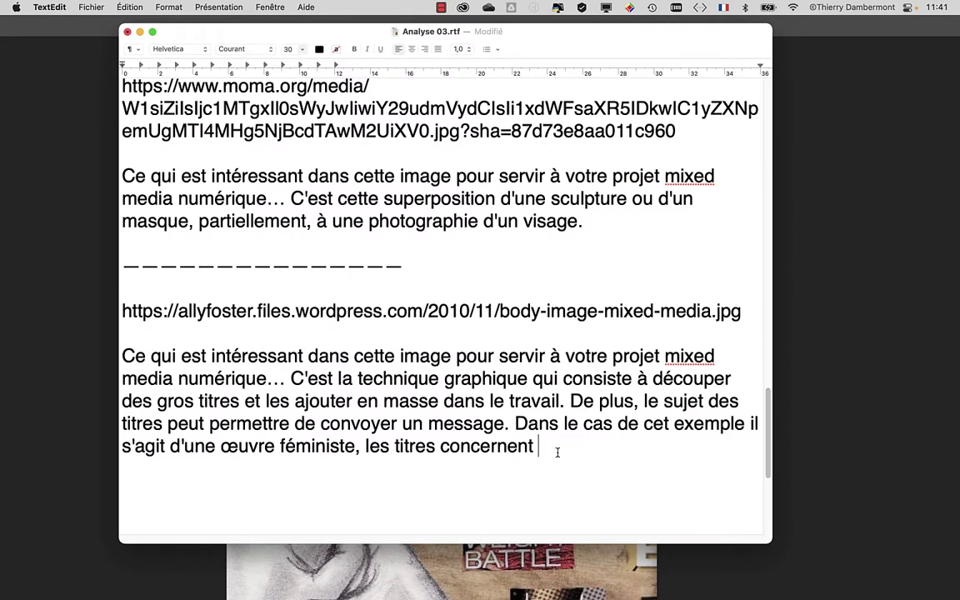
text(les )
text(tourments)
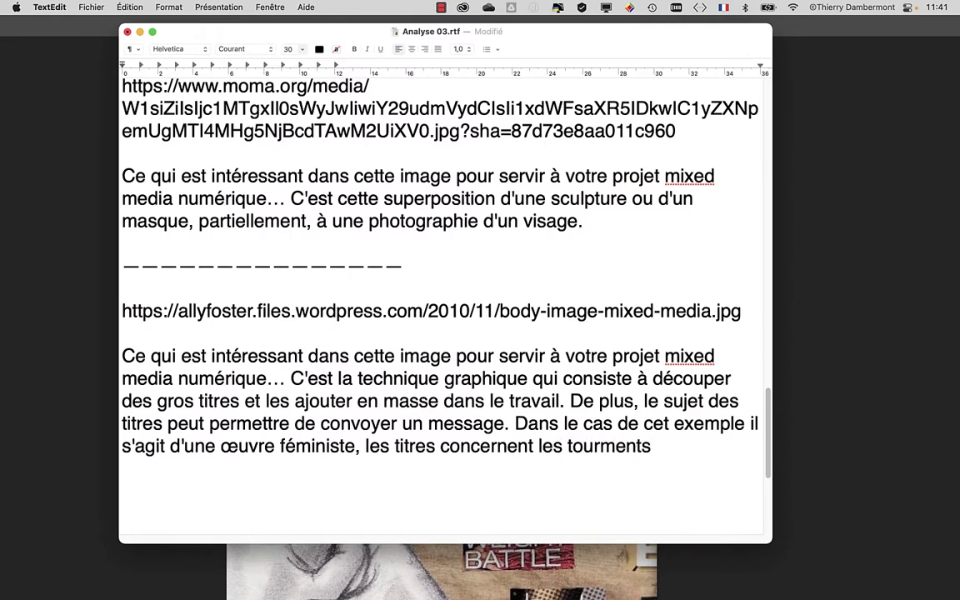
text( que les ma)
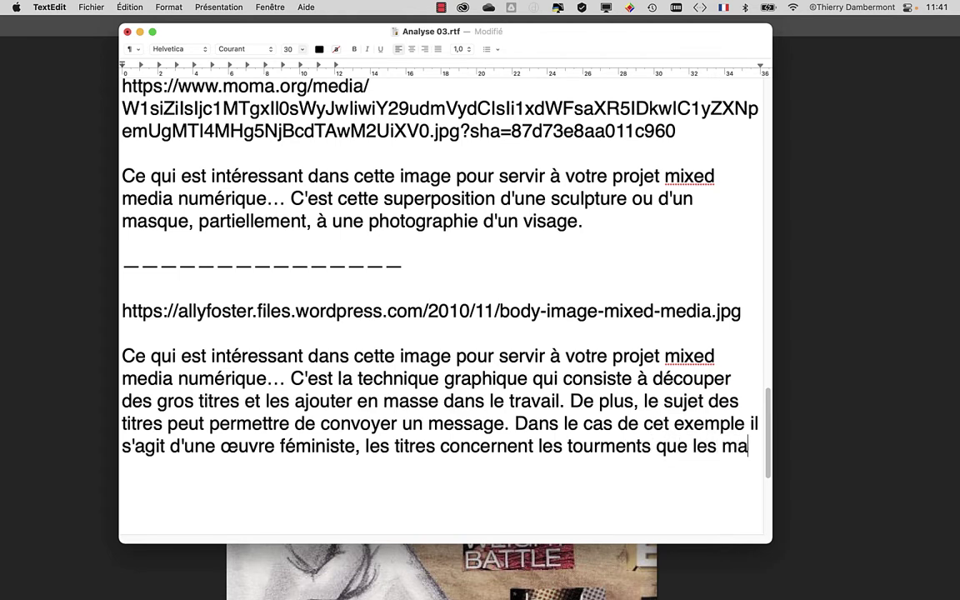
text(gazines pe)
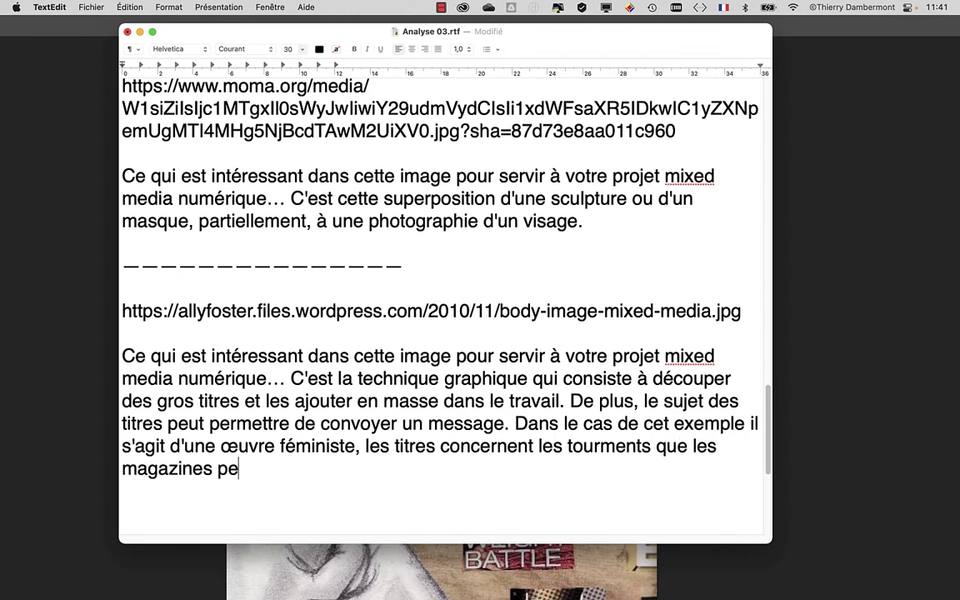
text(uvent créer )
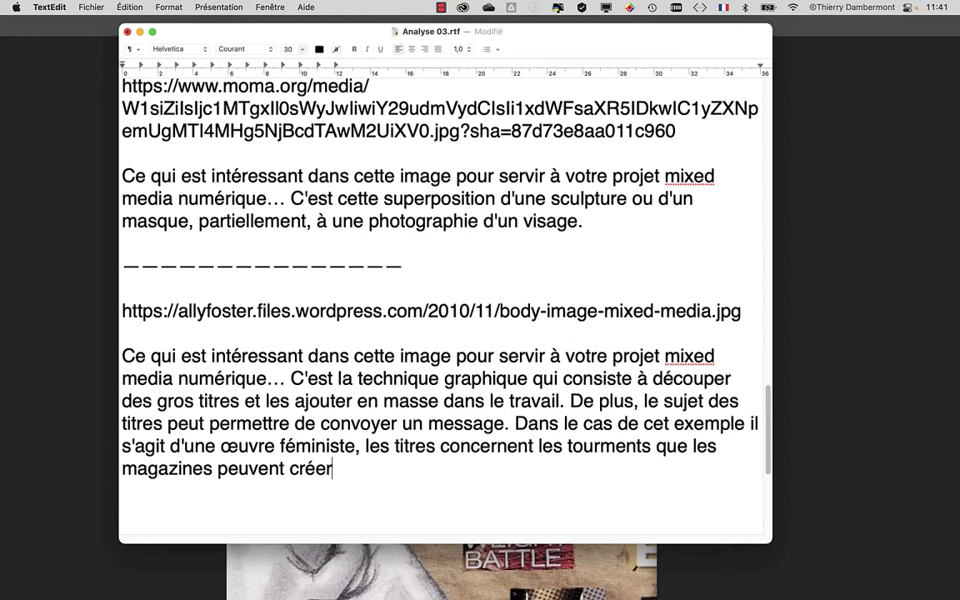
text(ch)
text(ez les da)
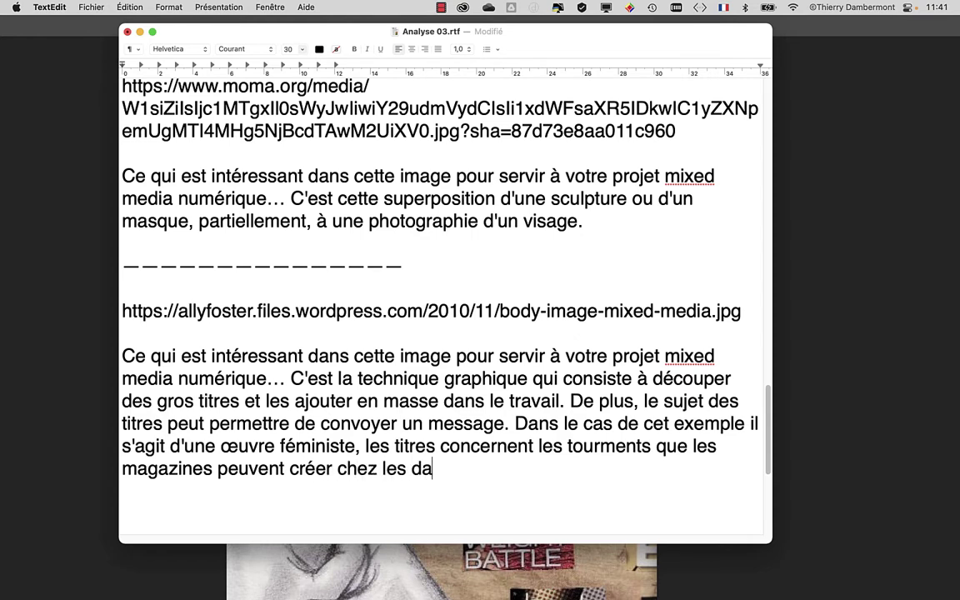
text(mes.)
Copy the dashed separator below the feminist-collage note ending 'peuvent créer chez les dames.'.
drag(405, 266, 117, 265)
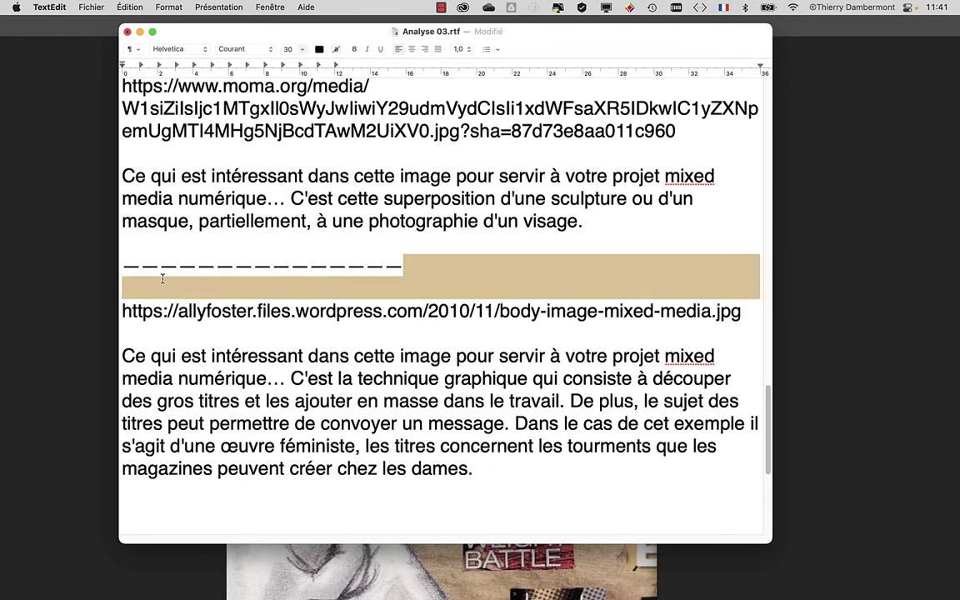
click(486, 469)
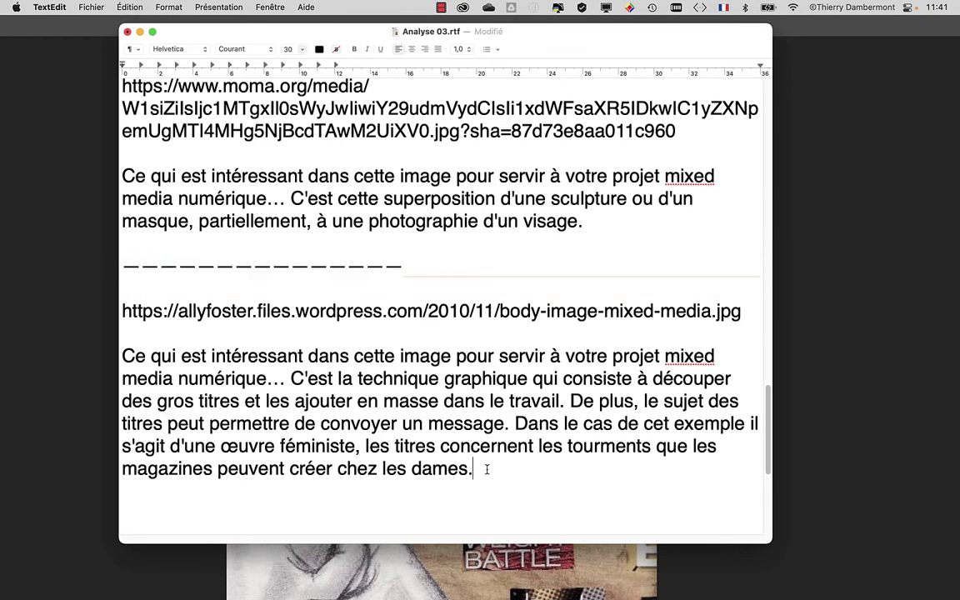
key(Return)
key(Return)
key(super+v)
key(Return)
key(Return)
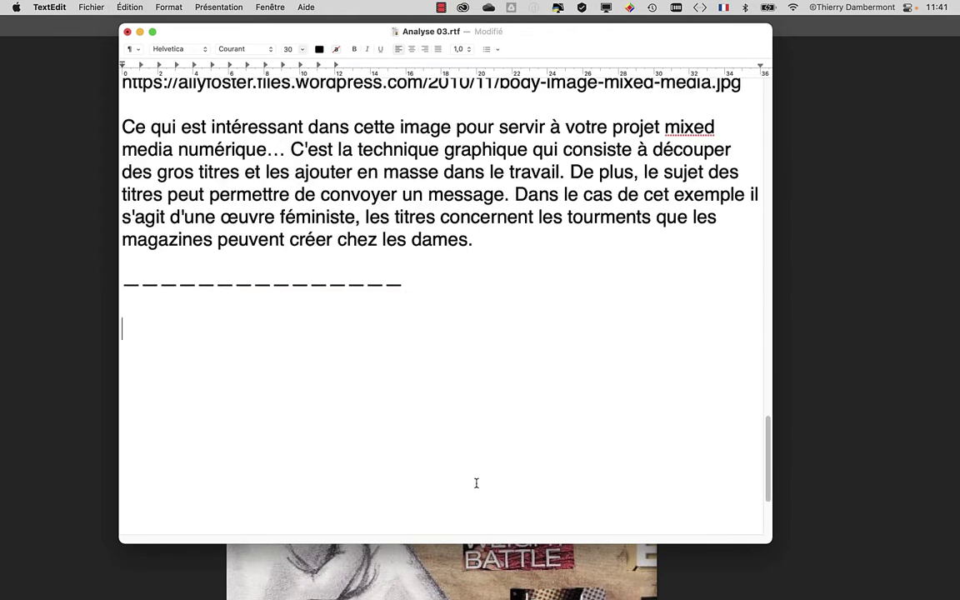
Look at the wave poster in Photoshop, then return to Analyse 03.
click(689, 561)
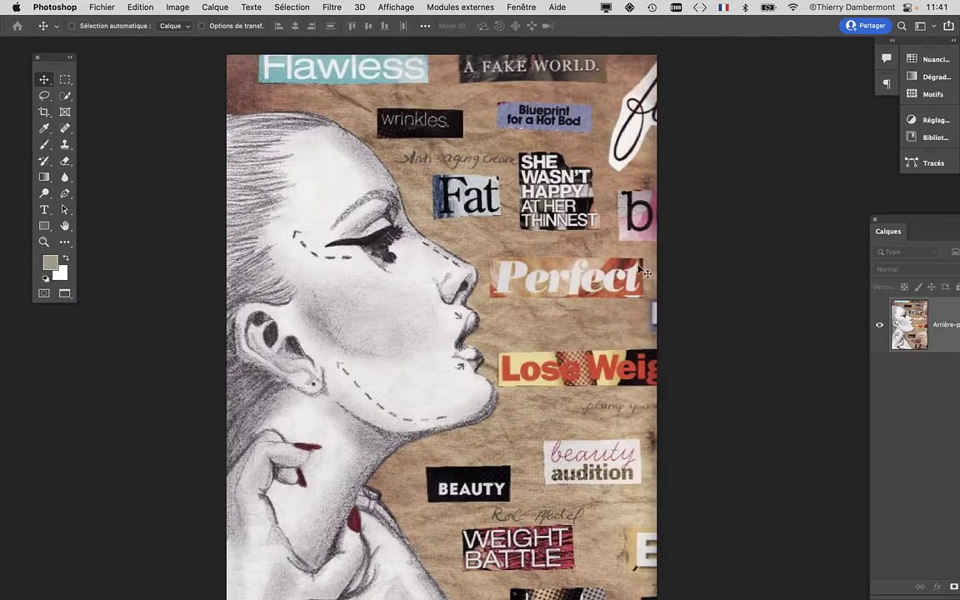
key(ctrl+Tab)
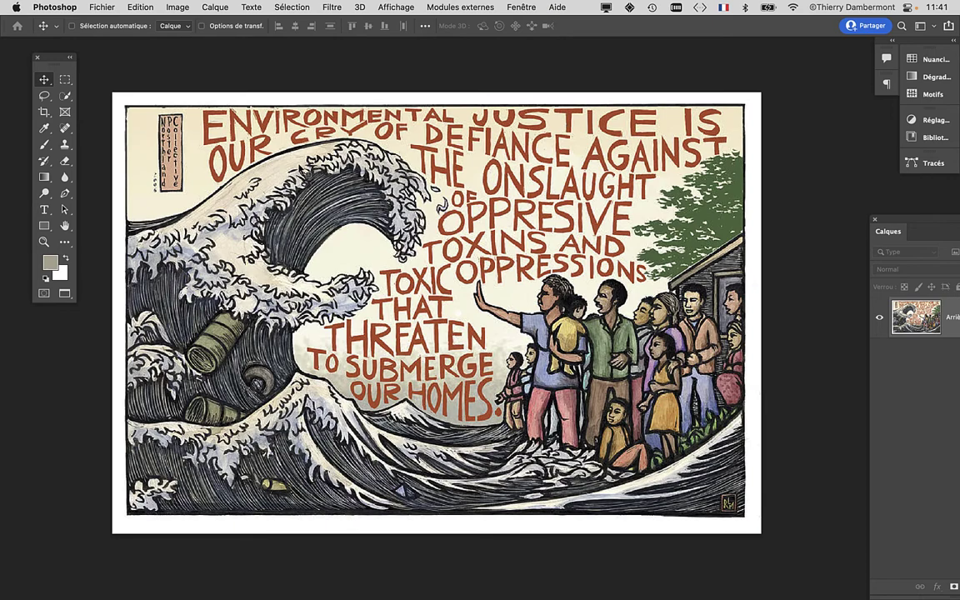
key(super+Tab)
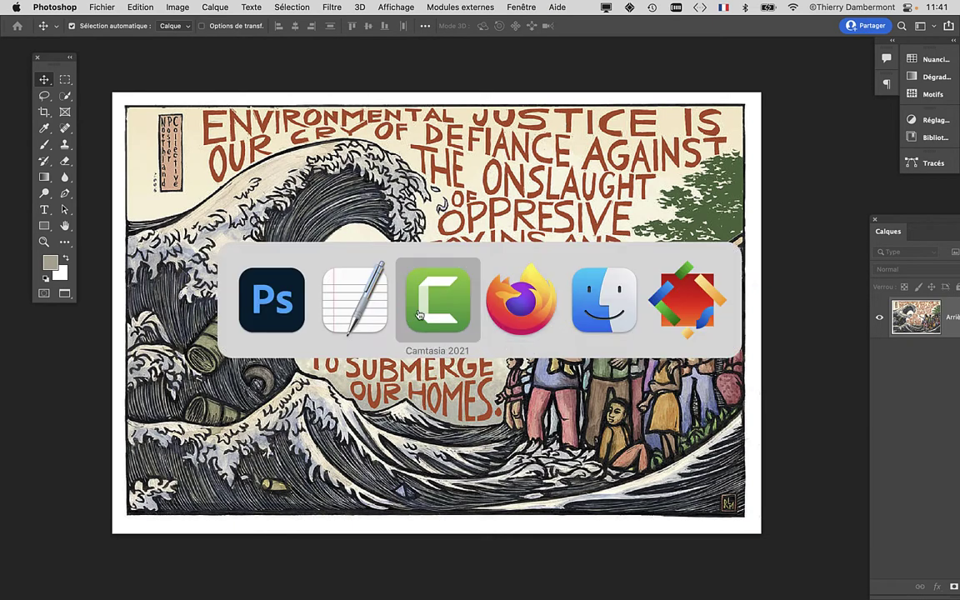
click(354, 298)
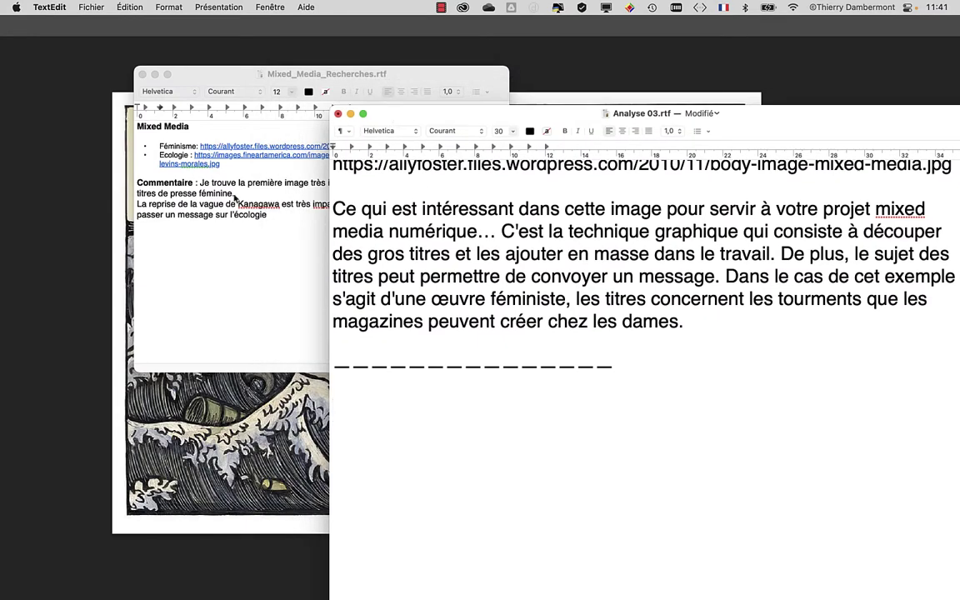
Copy the Ecologie poster's image address from Firefox via the Mixed_Media_Recherches link.
click(223, 135)
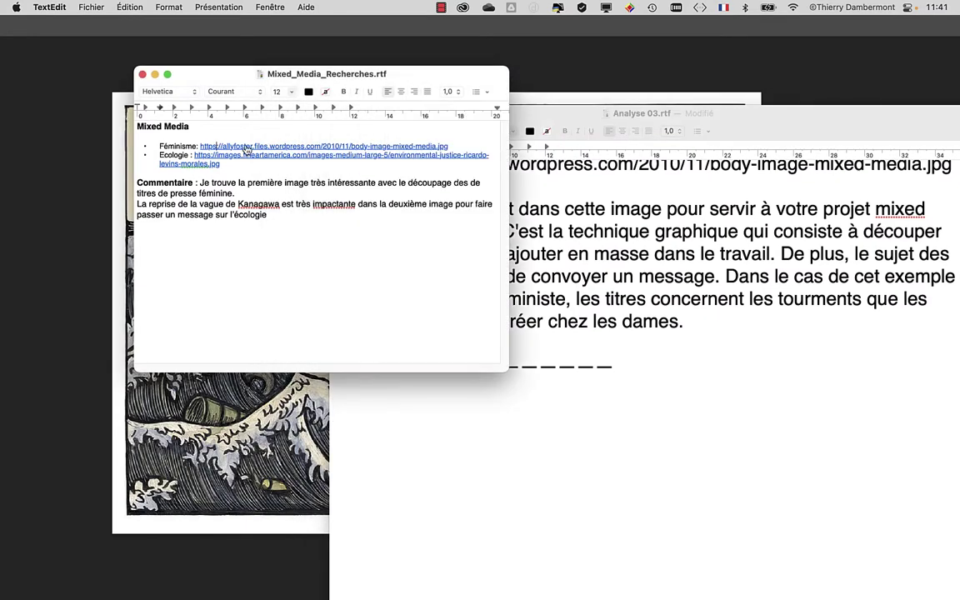
click(248, 156)
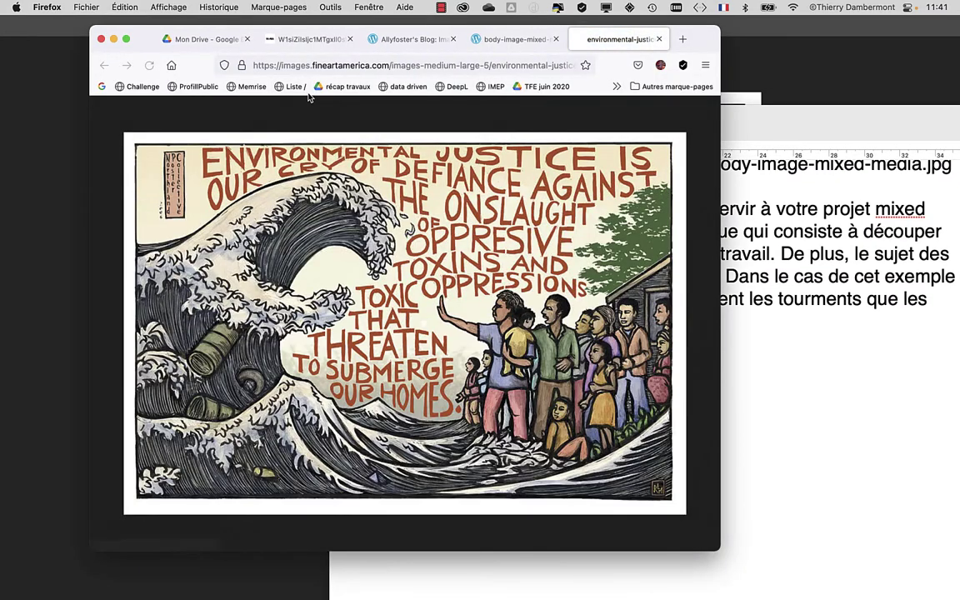
click(304, 65)
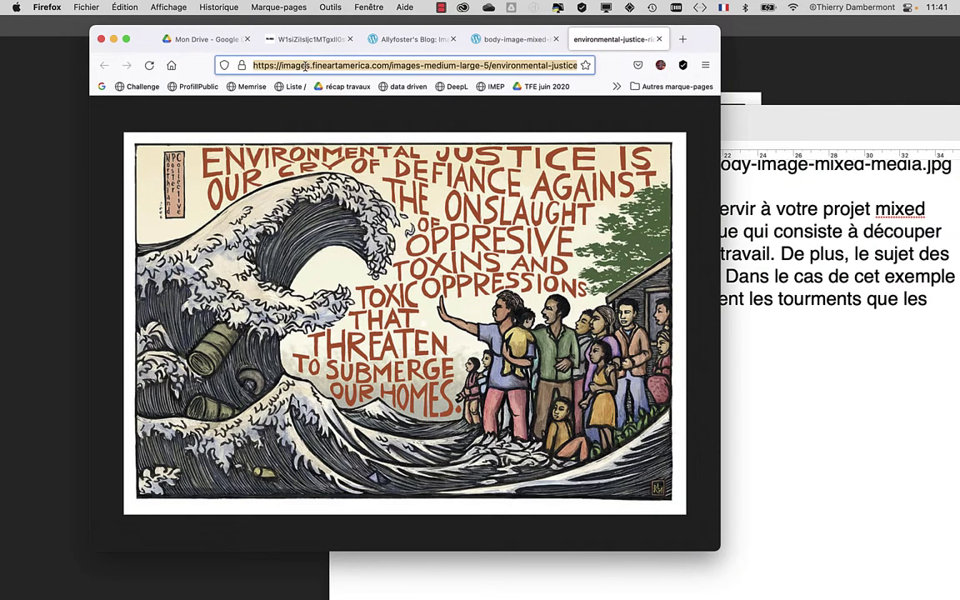
key(super+c)
click(113, 39)
click(580, 318)
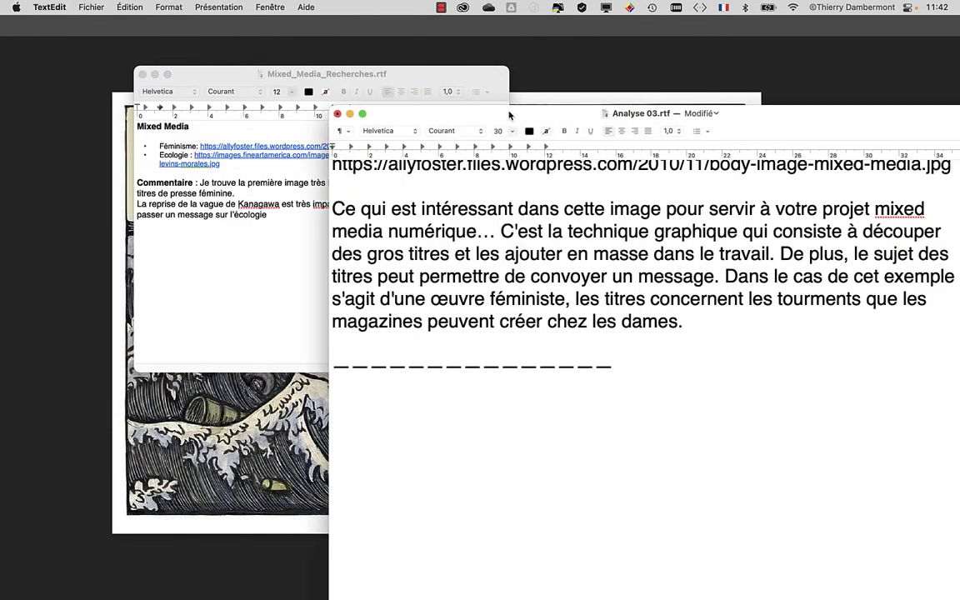
Paste the fineartamerica poster URL under the separator and reuse the previous note's opening phrase.
drag(510, 116, 274, 57)
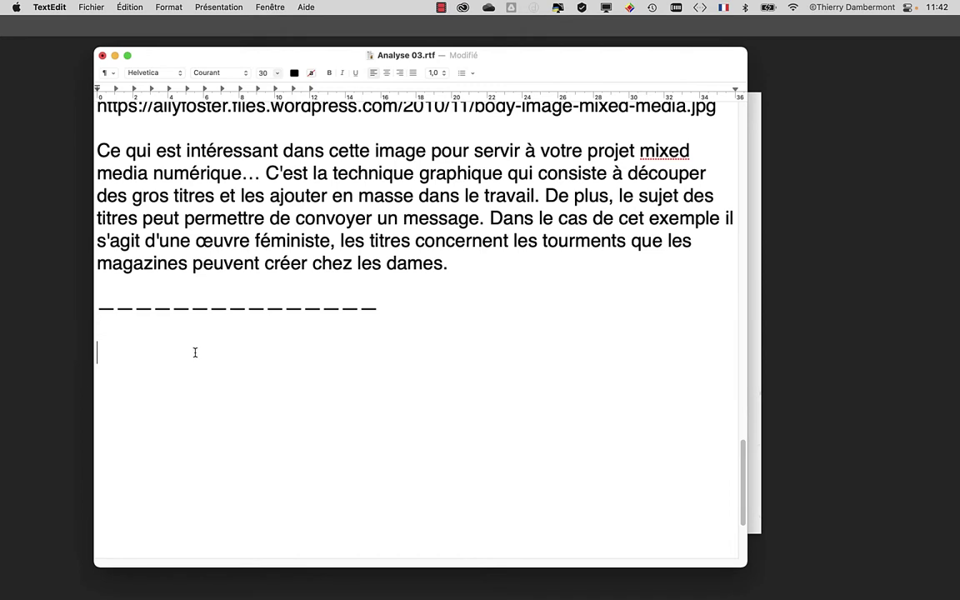
key(super+v)
key(Return)
key(Return)
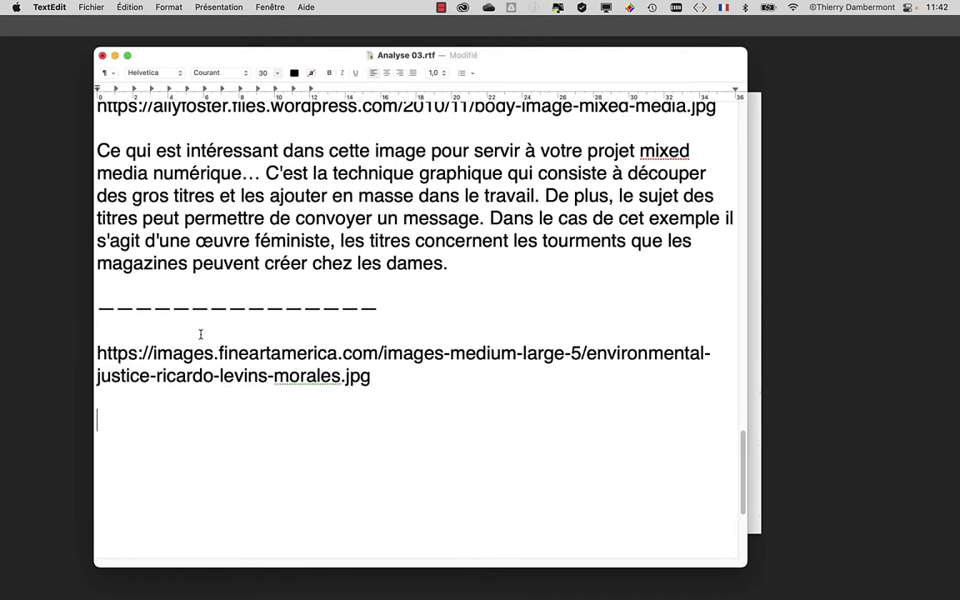
drag(267, 173, 68, 151)
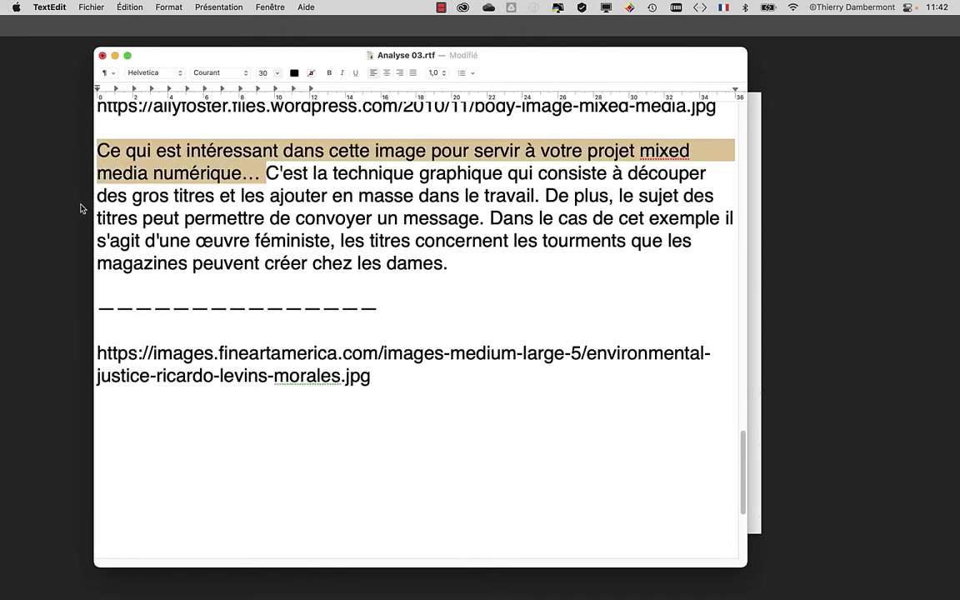
key(super+c)
click(187, 422)
key(super+v)
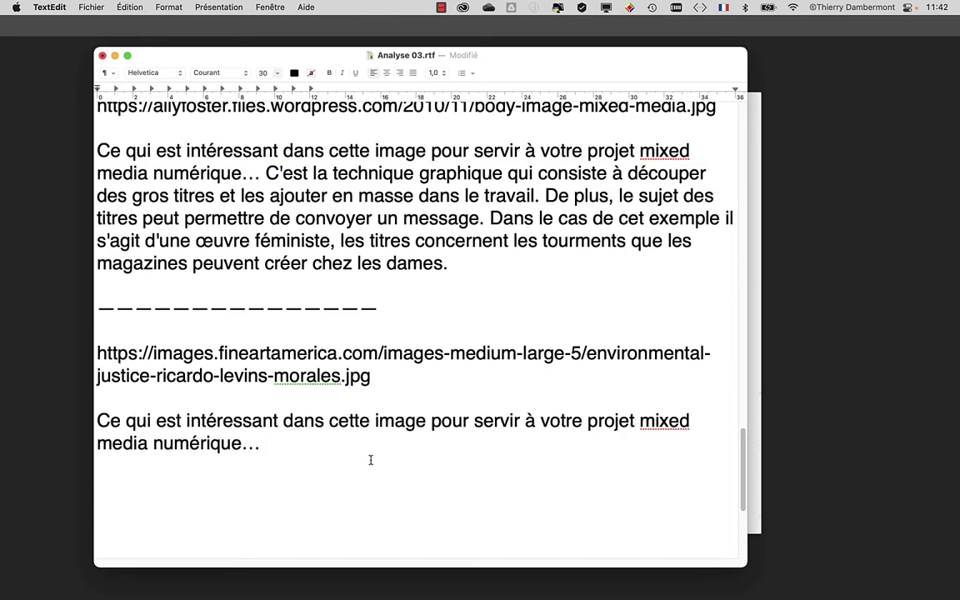
Write that the text (typographic or calligraphic) hugs a shape, achievable in AI by envelope distortion.
scroll(365, 473, down, 1)
scroll(357, 485, down, 1)
scroll(283, 366, down, 5)
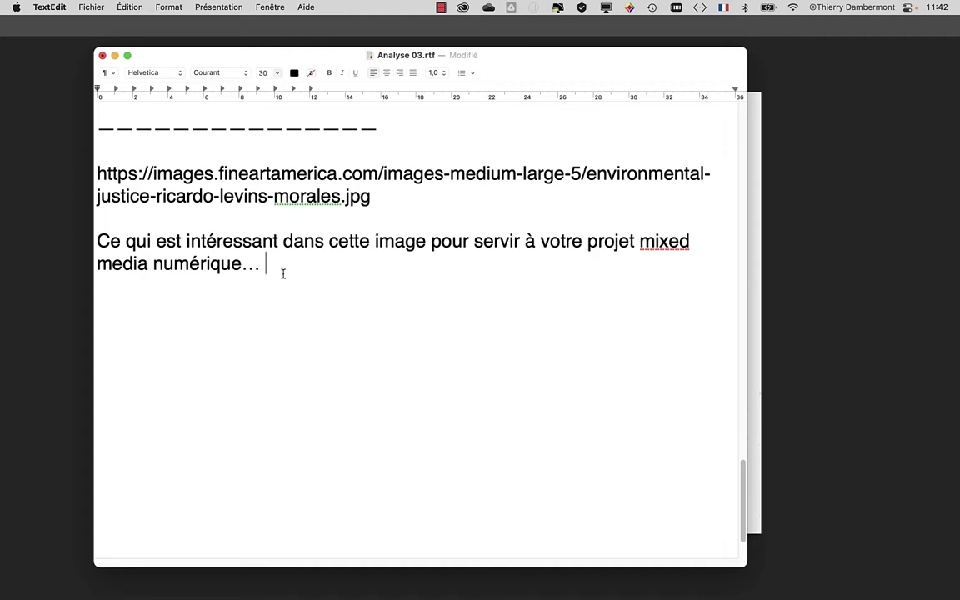
text(C'est la )
text(manière d)
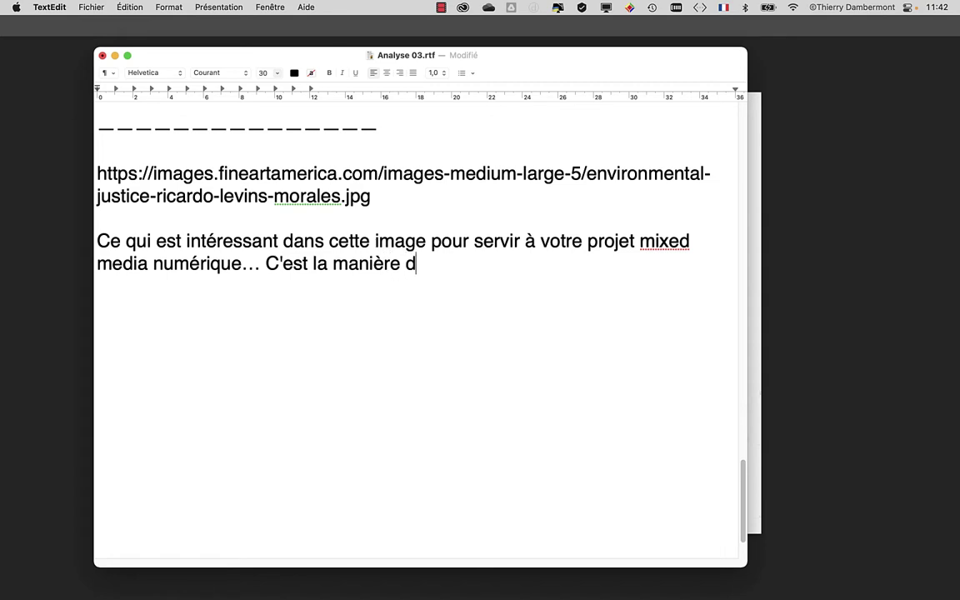
text(ont le texte )
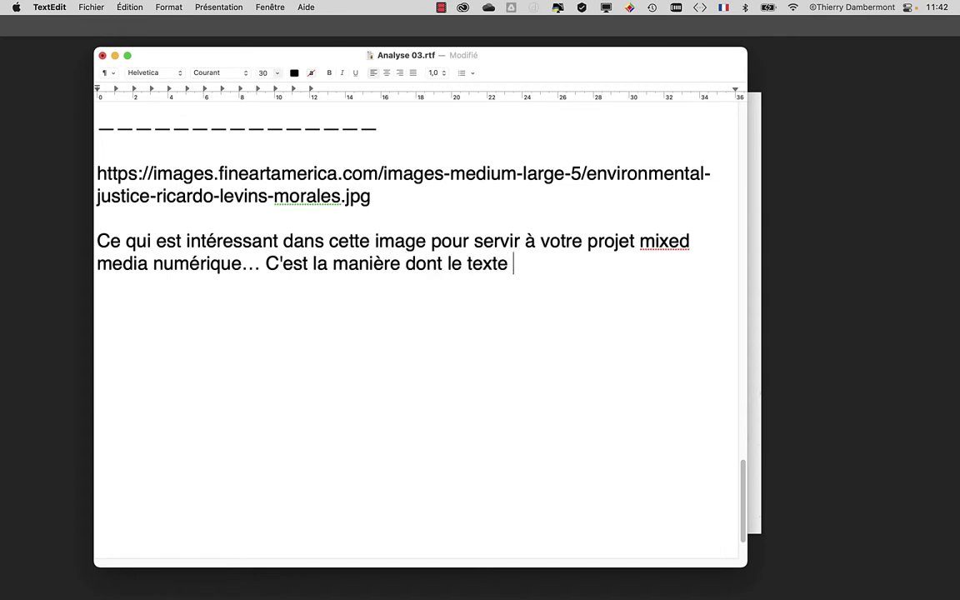
text((typ)
text(ographique ou )
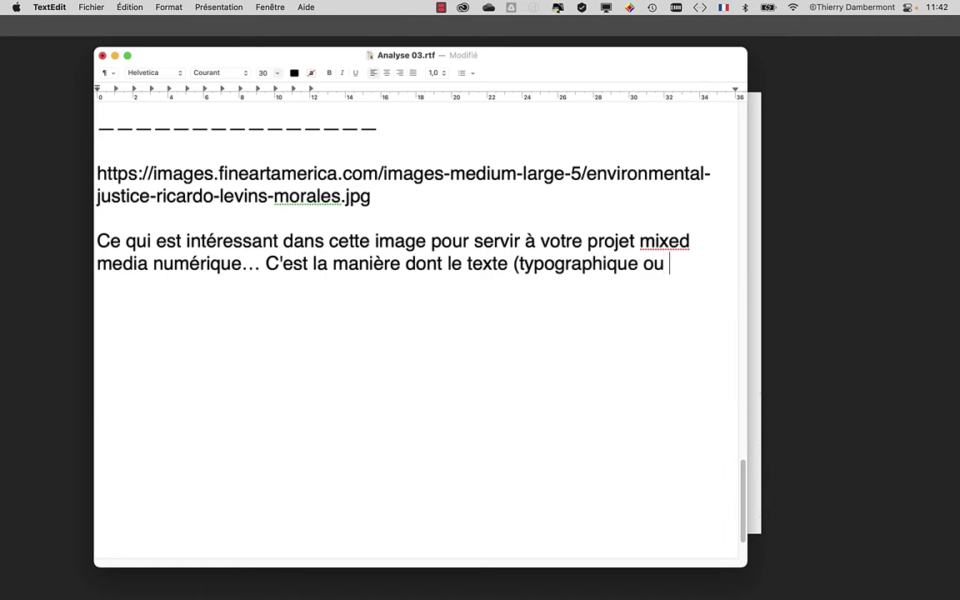
text(calligra)
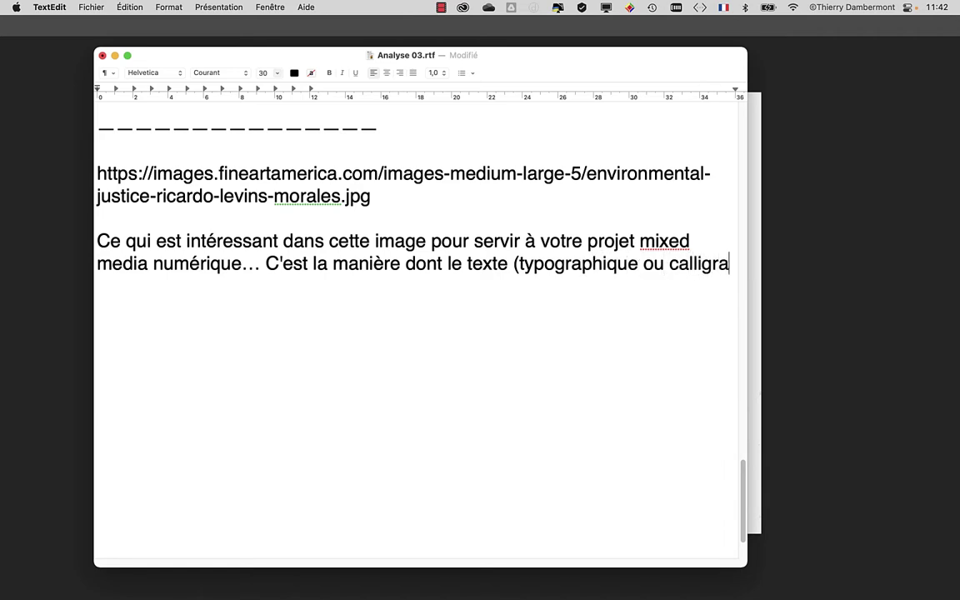
text(pg)
key(BackSpace)
text(hiqu)
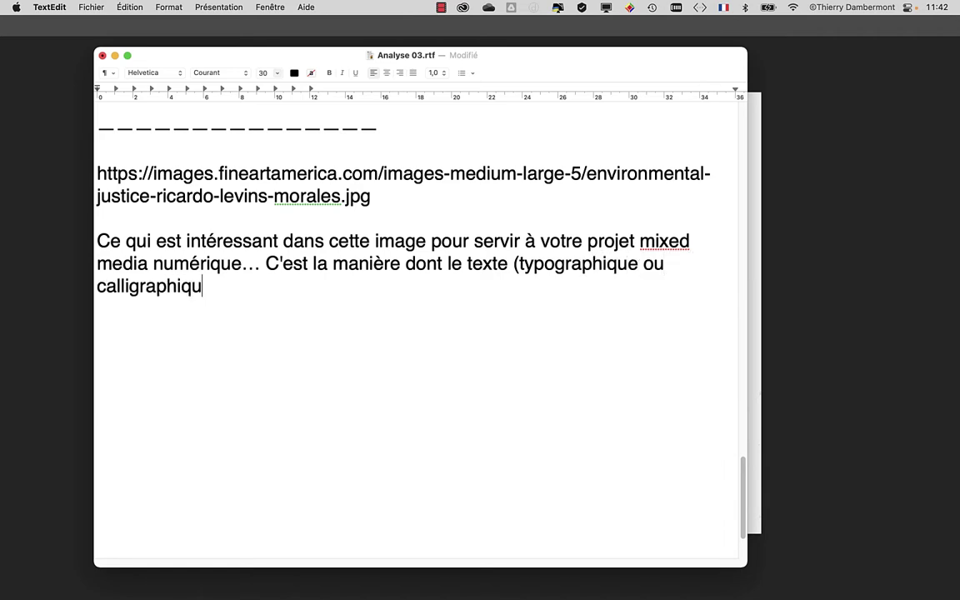
text(e))
text(, épou)
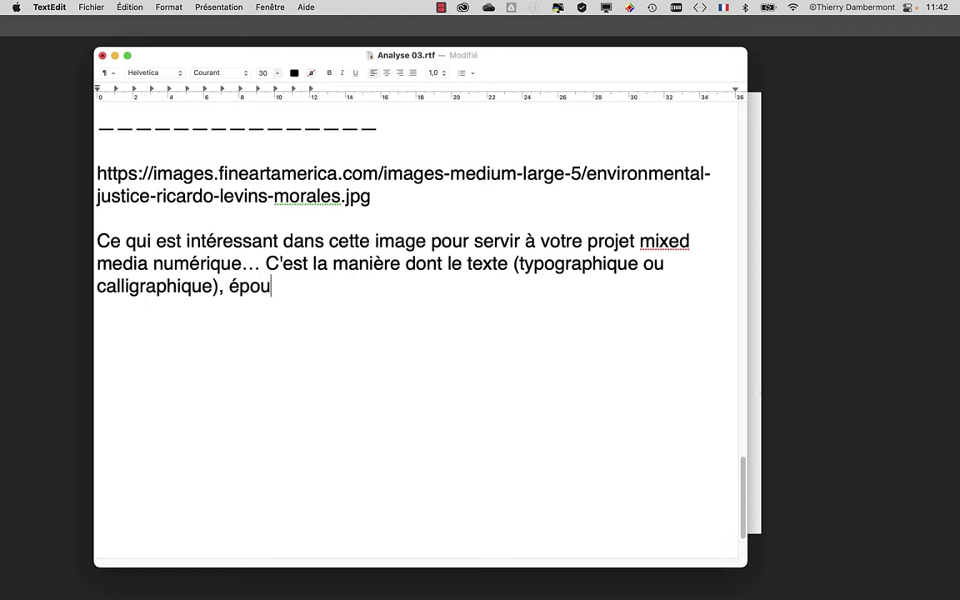
text(se la)
key(BackSpace)
key(BackSpace)
text(une )
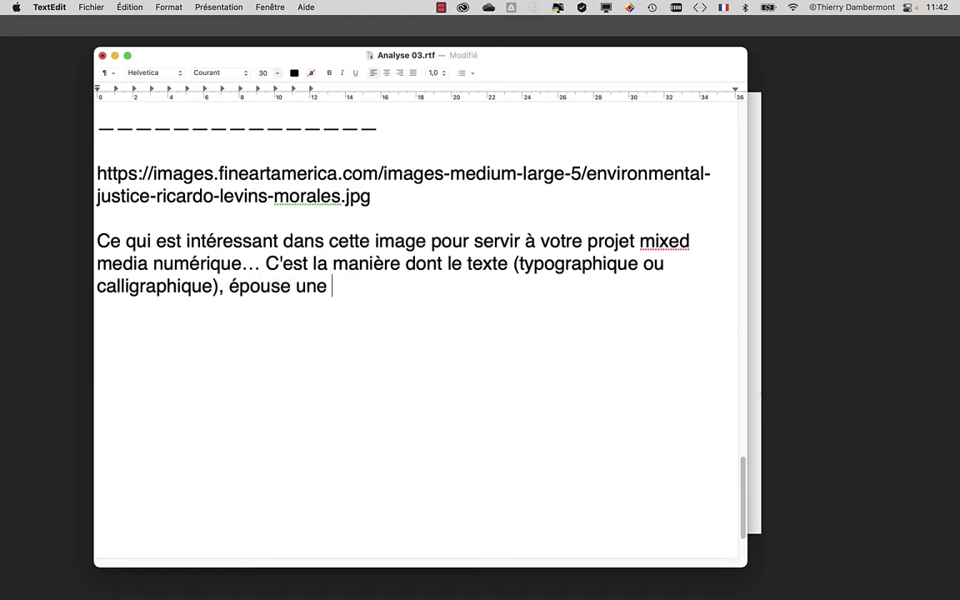
text(forme)
text(, une zone )
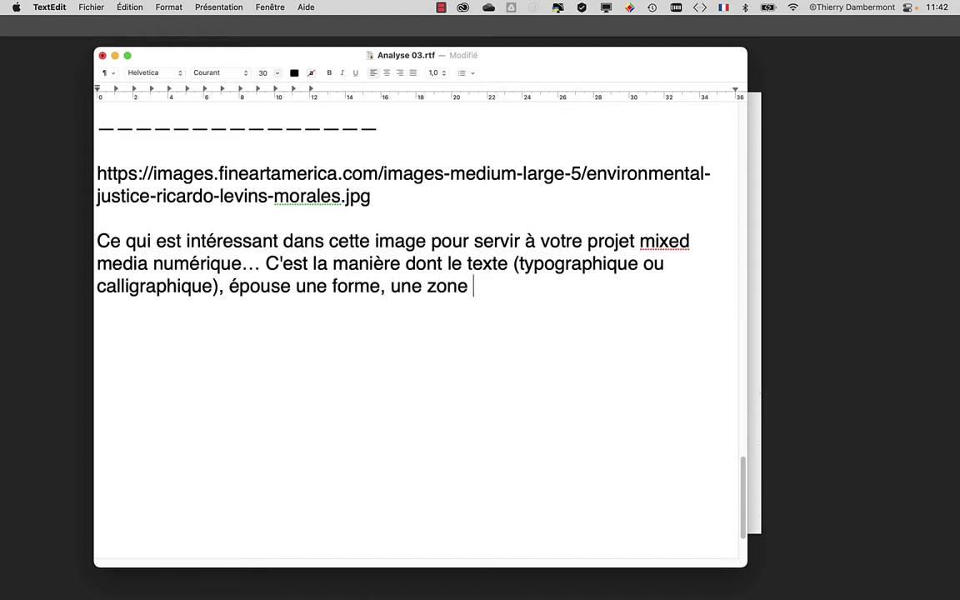
text(de l'image.)
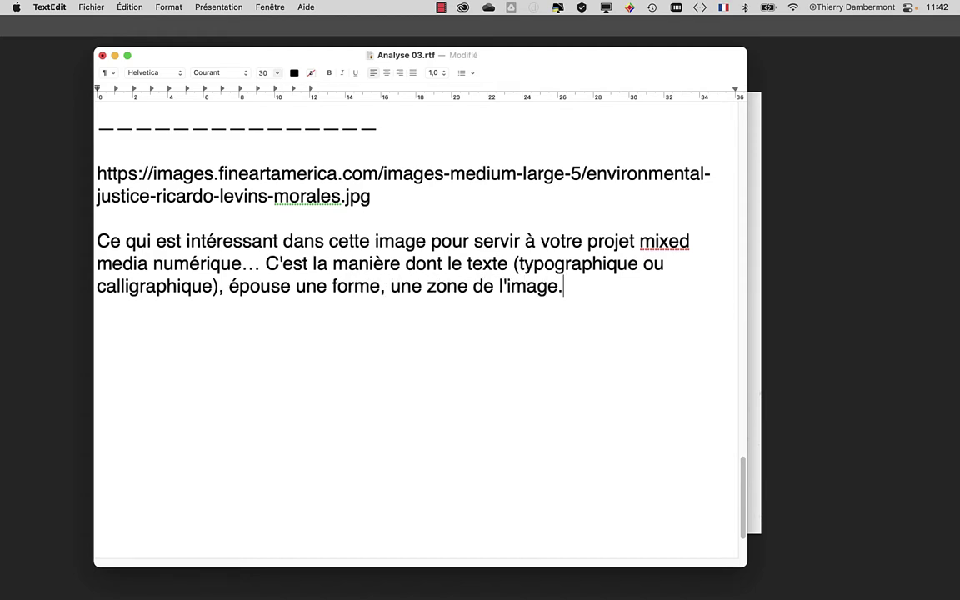
text( Il est pos)
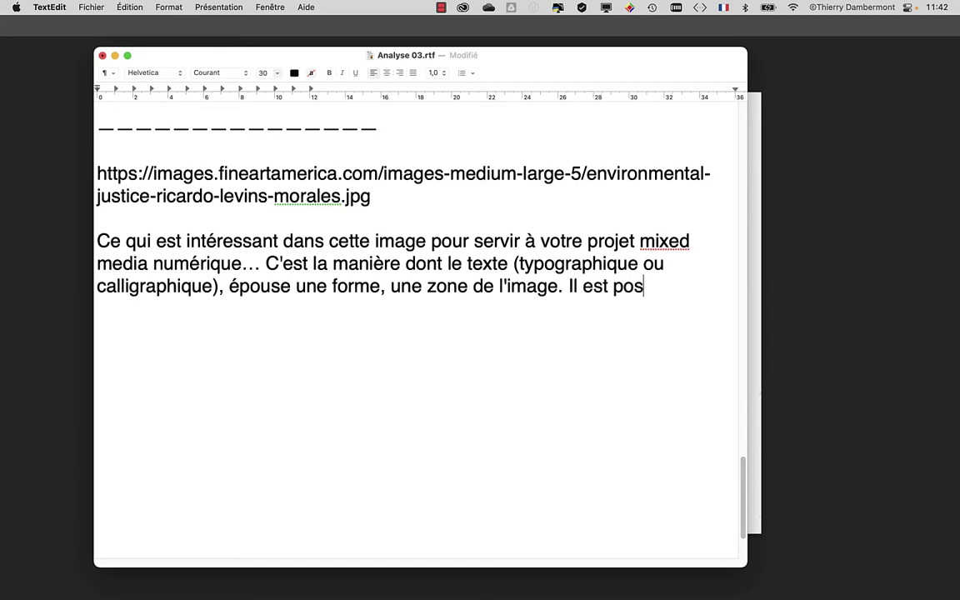
text(sible de céer )
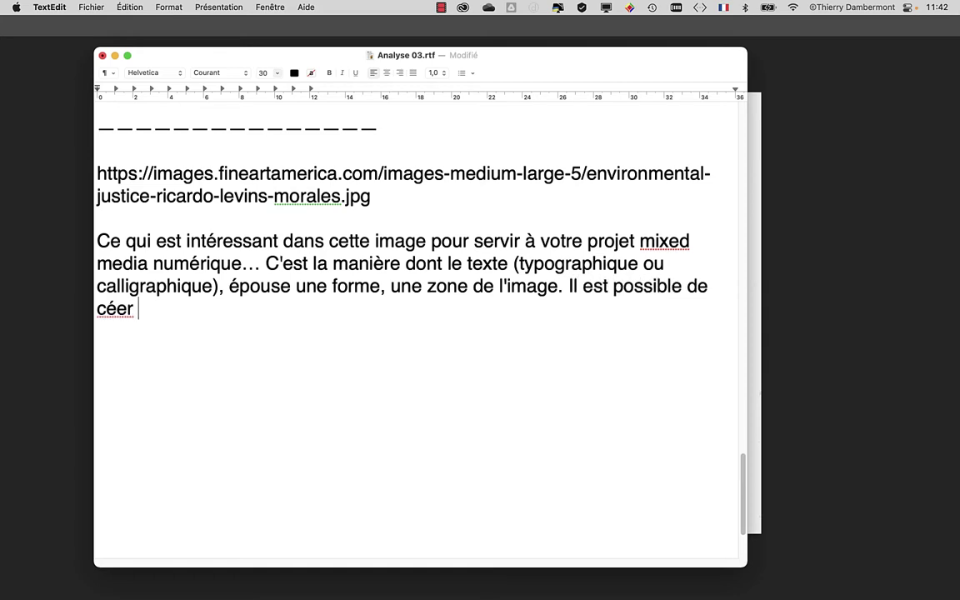
text(cela dans AI )
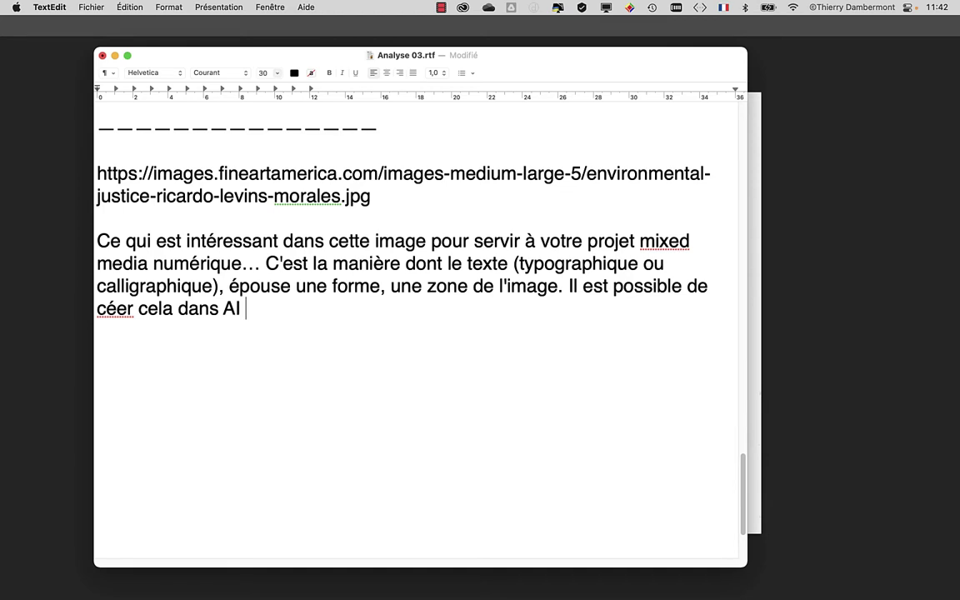
text(par la disto)
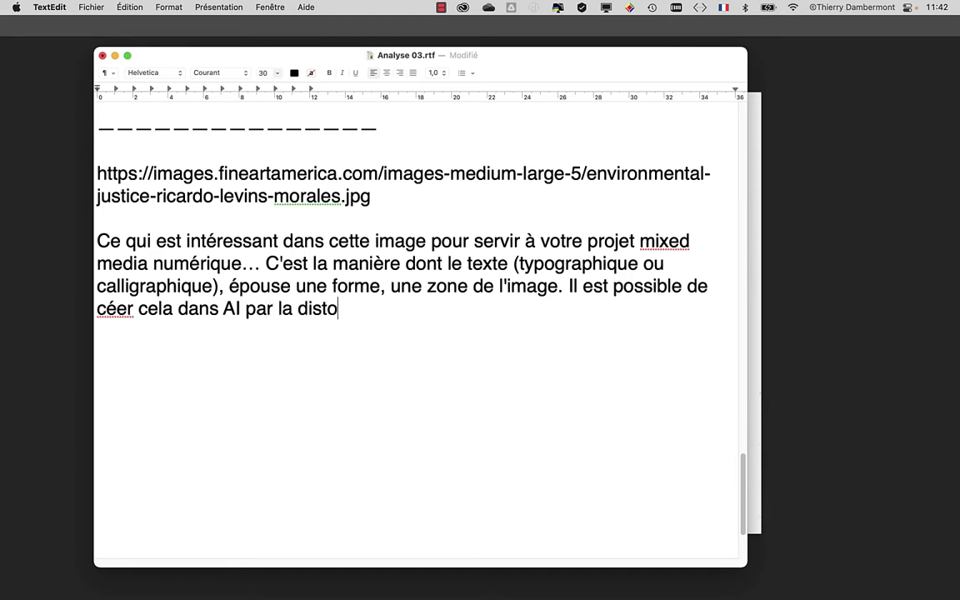
text(rsion)
text( par enveloppe)
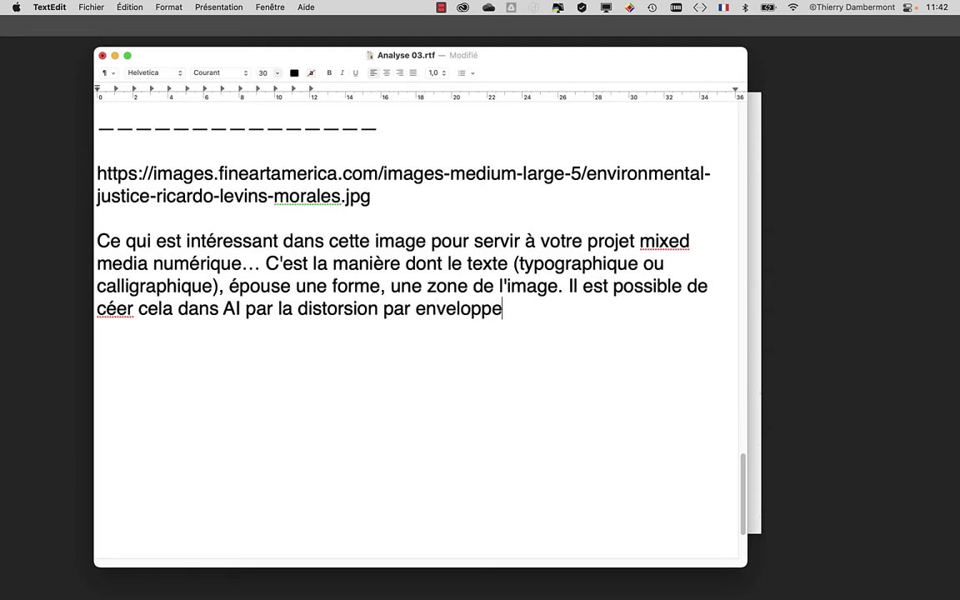
text( selon l'obje)
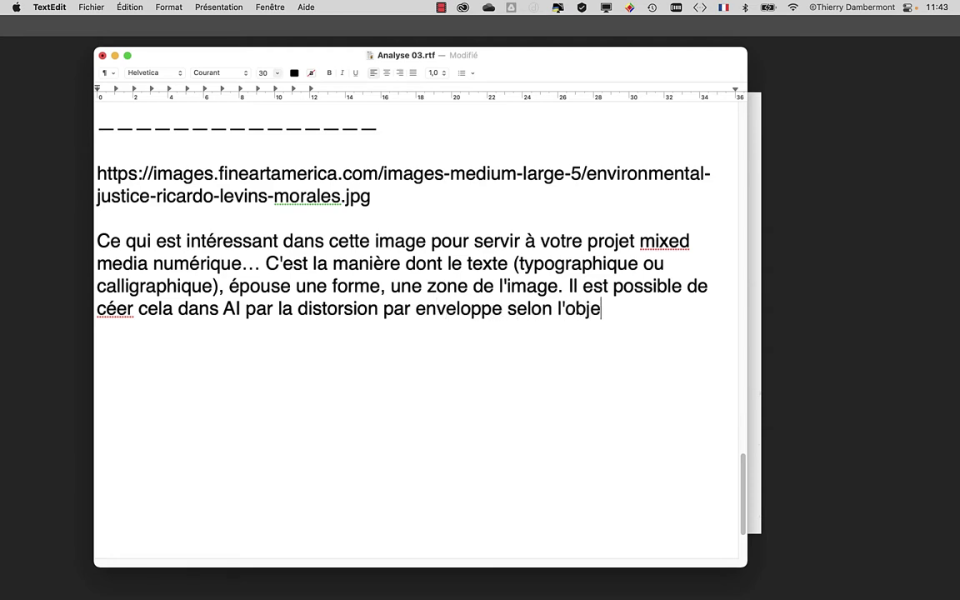
text(t au )
text(premier pla)
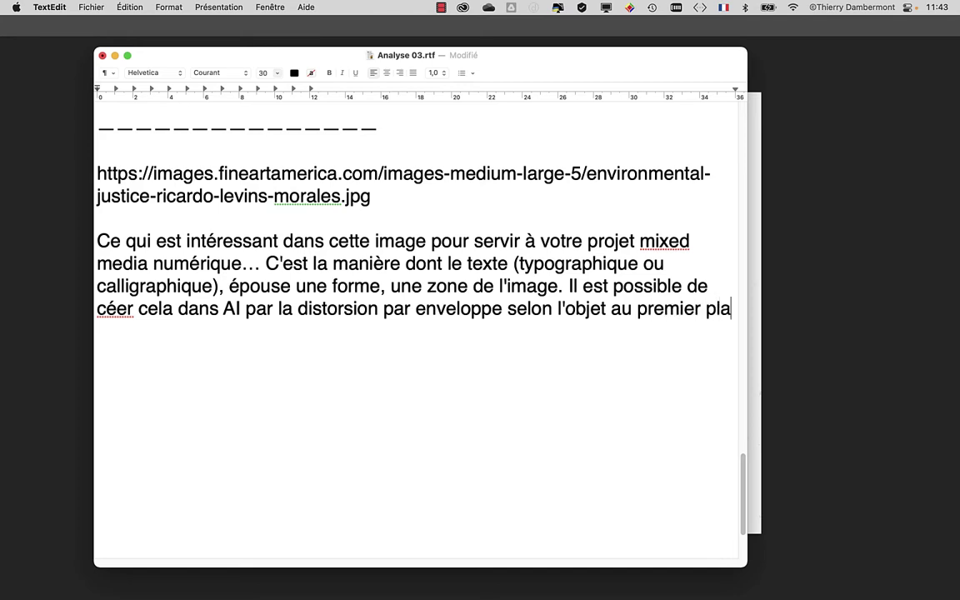
text(n.)
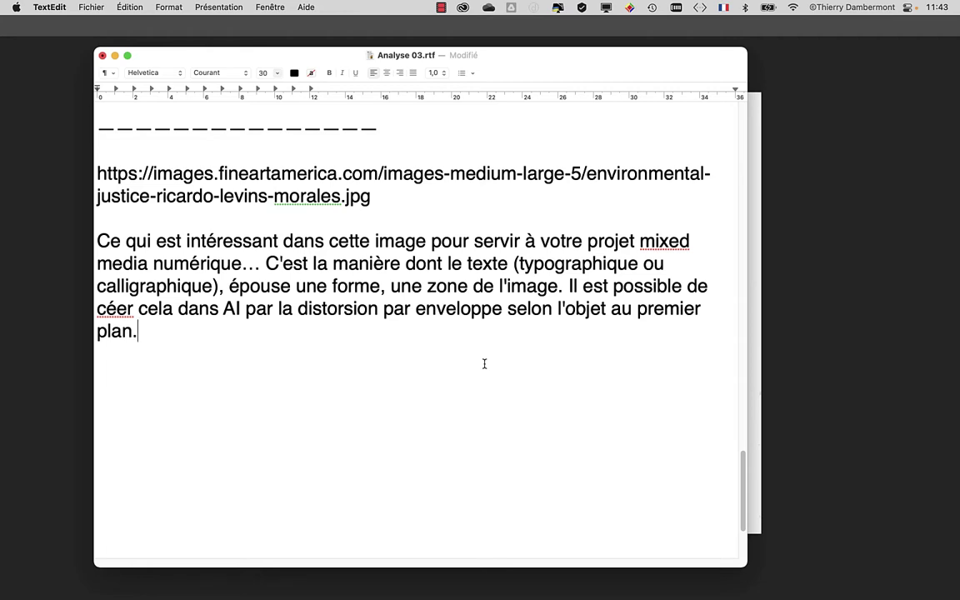
Correct 'céer' to 'créer' in the poster note, then switch to Firefox.
click(107, 309)
text(r)
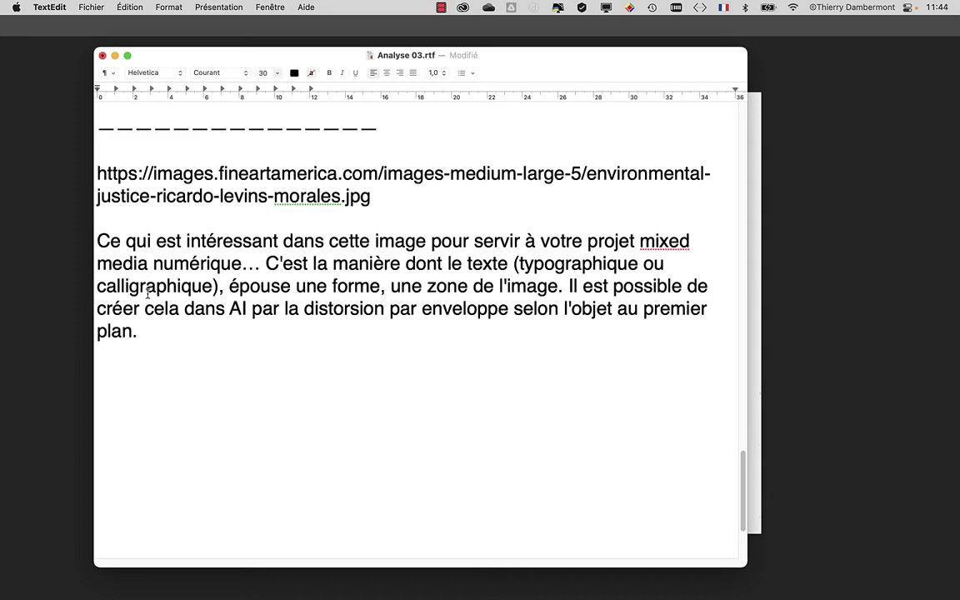
key(super+Tab)
Review the wave poster in Photoshop, then return to the 'psychedelic poster typo' Google Images results.
key(super+Tab)
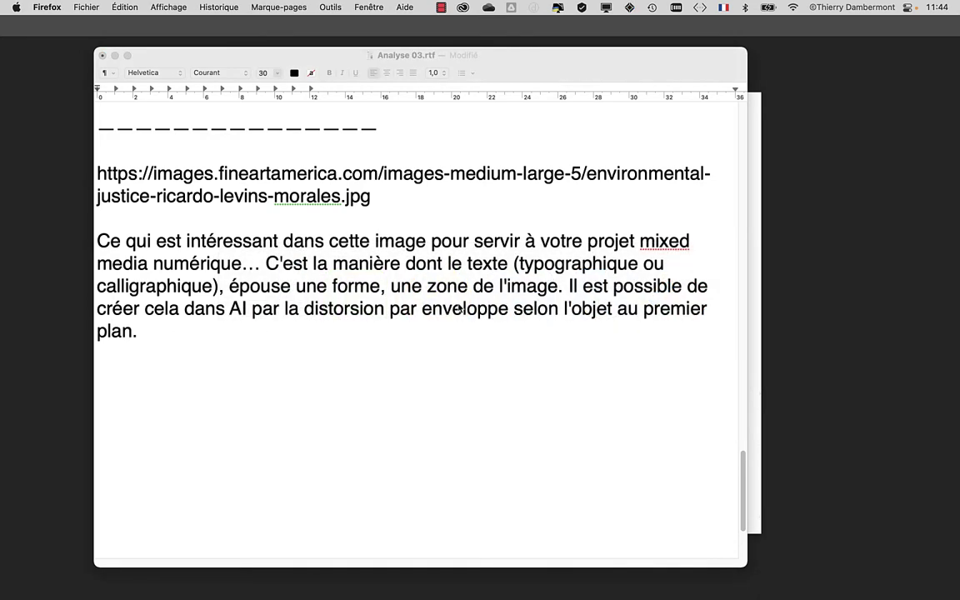
key(super+Tab)
key(super+Tab)
key(super+Tab)
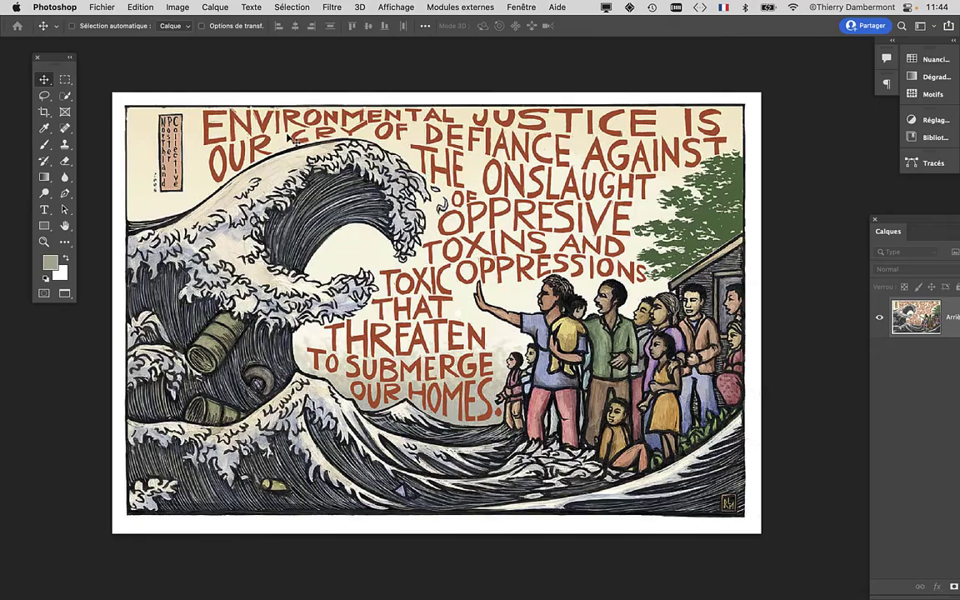
key(super+Tab)
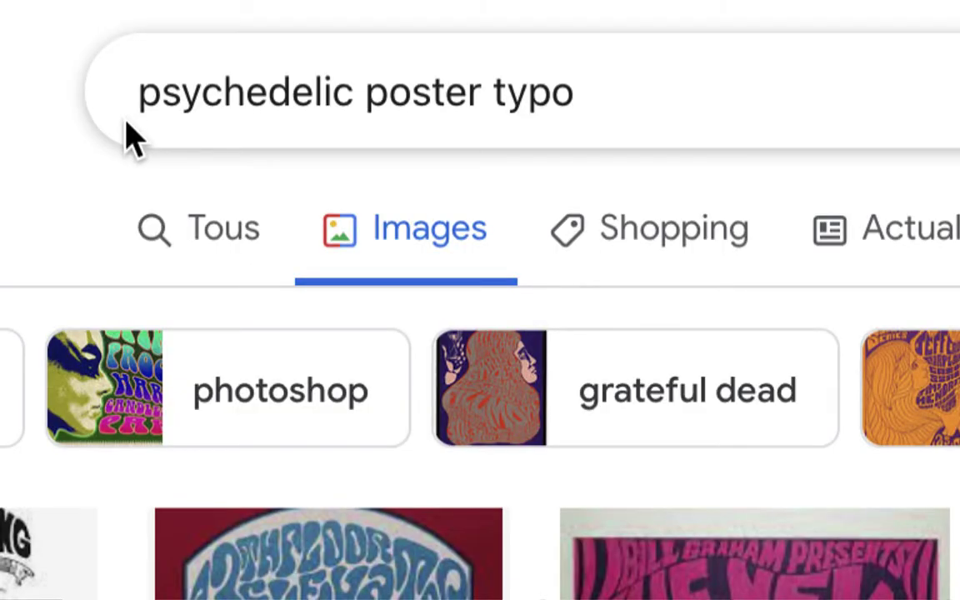
drag(129, 115, 171, 124)
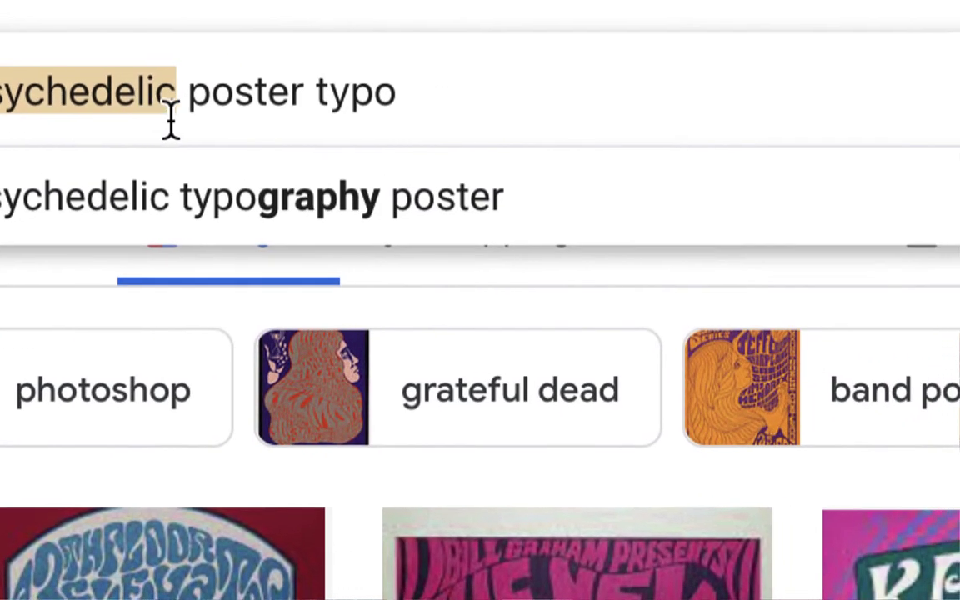
click(173, 121)
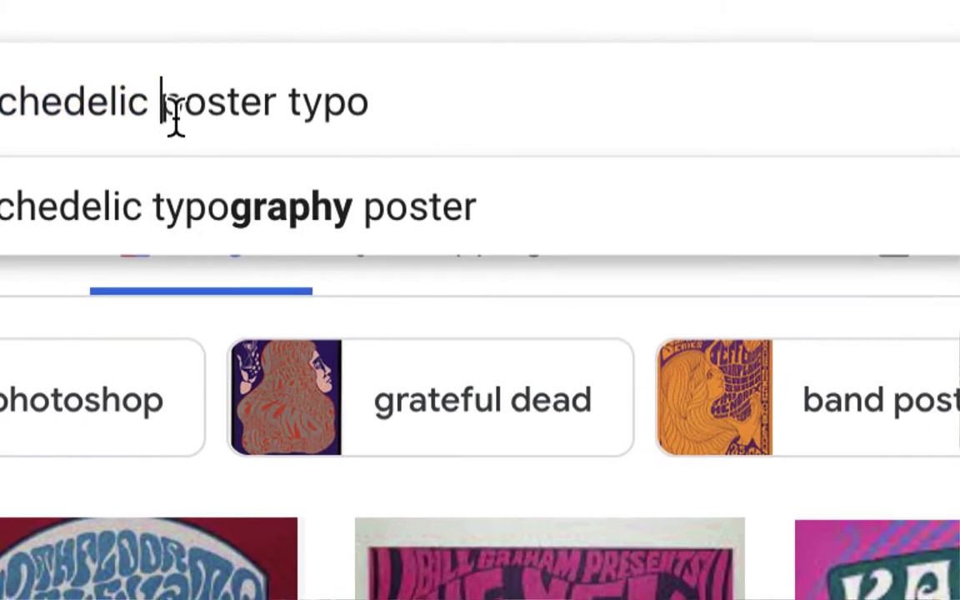
drag(172, 121, 319, 117)
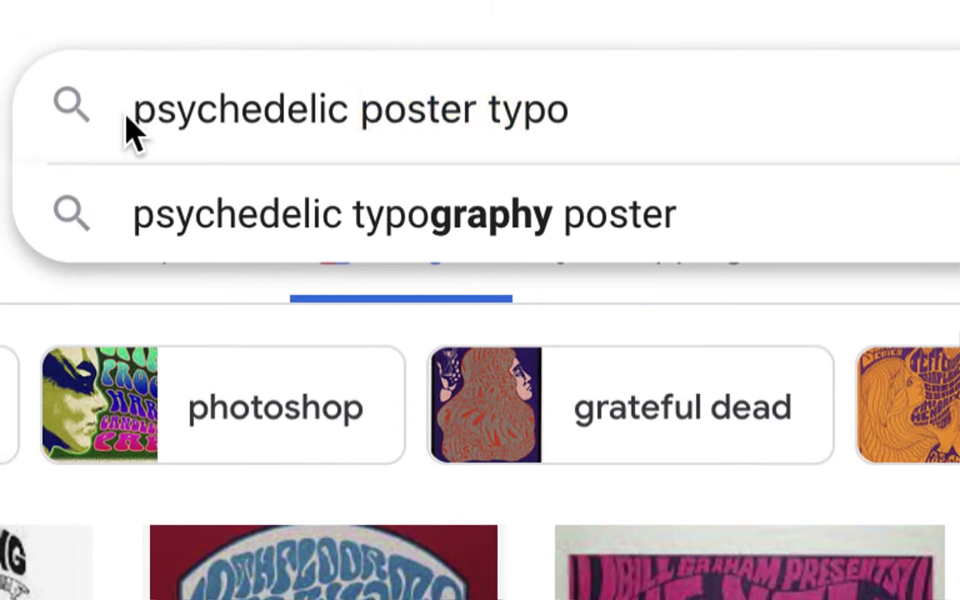
drag(135, 119, 233, 118)
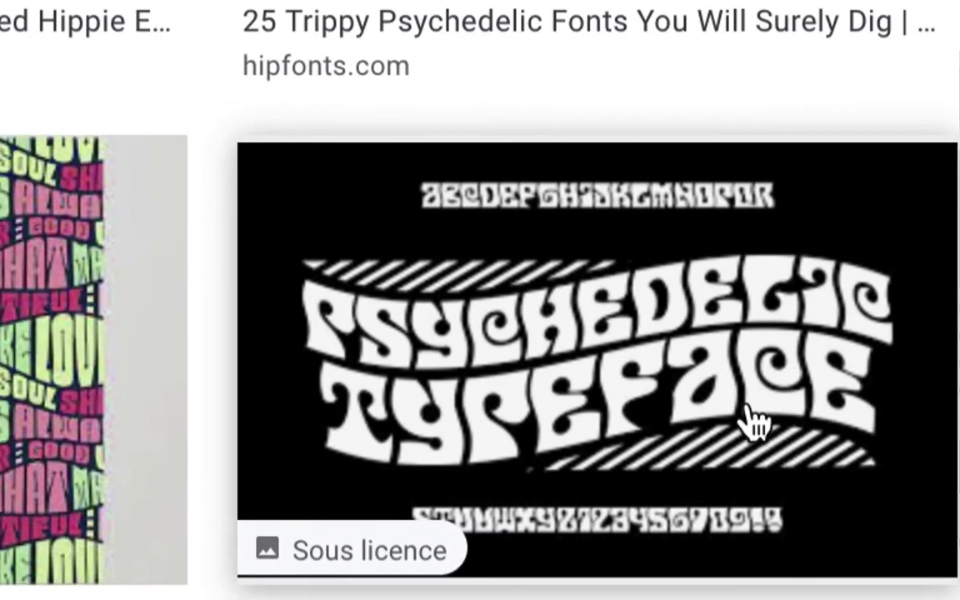
scroll(844, 444, down, 2)
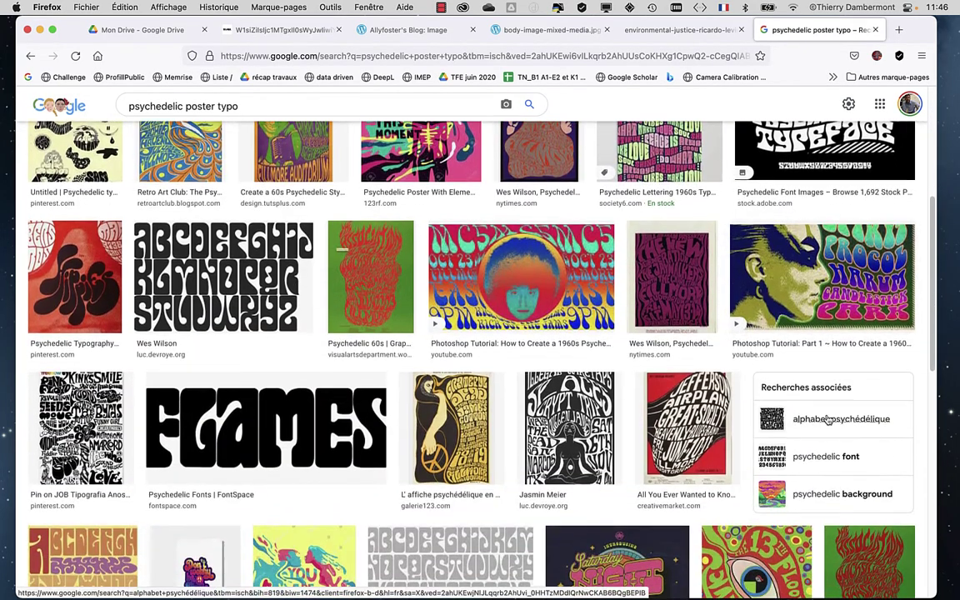
scroll(825, 415, down, 2)
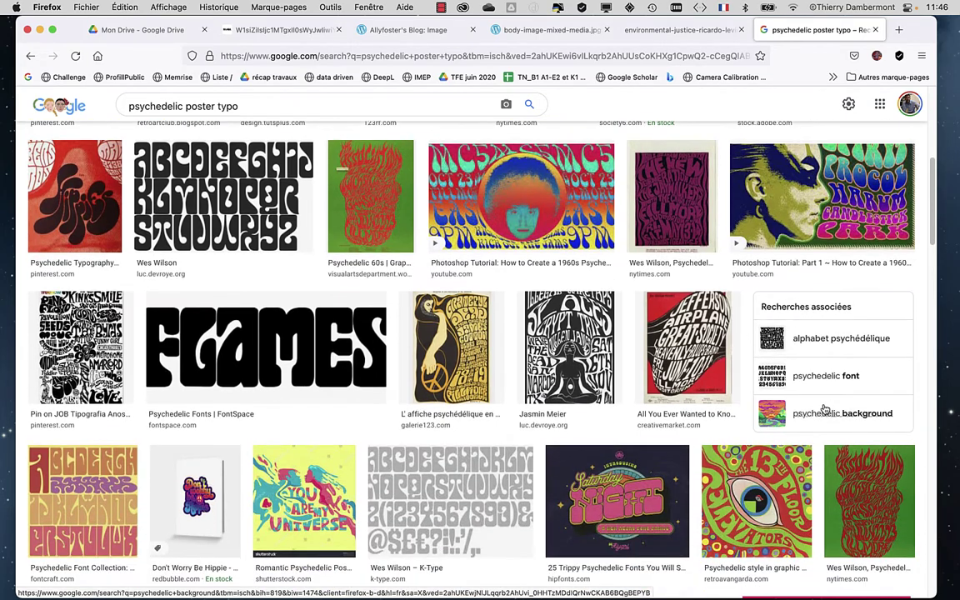
scroll(831, 395, up, 4)
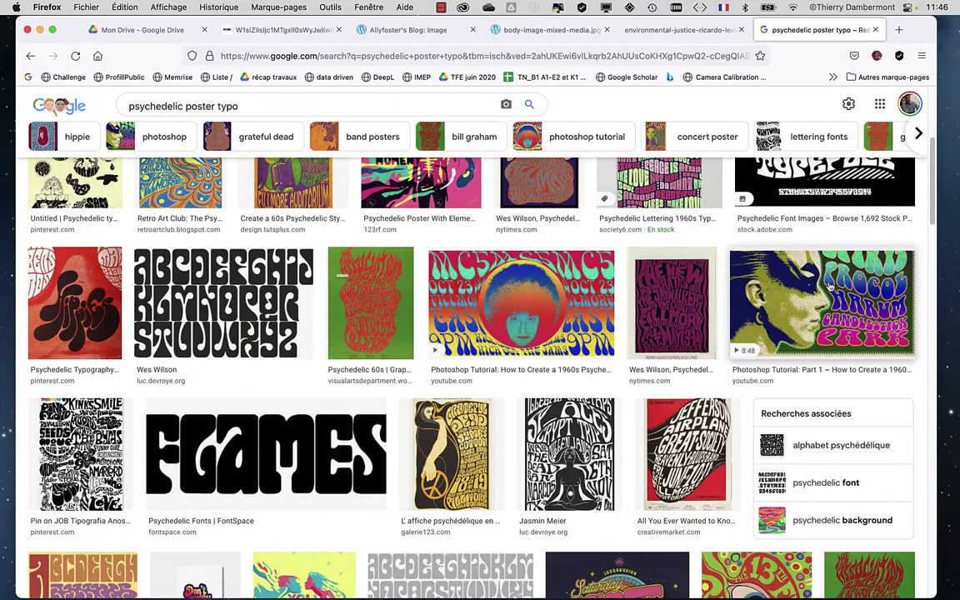
scroll(825, 292, down, 1)
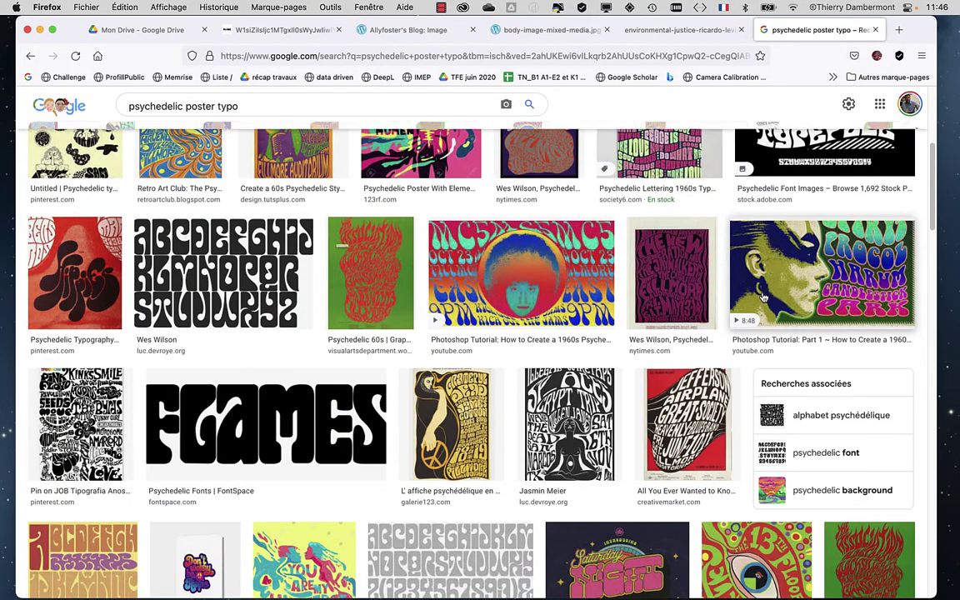
scroll(583, 250, down, 4)
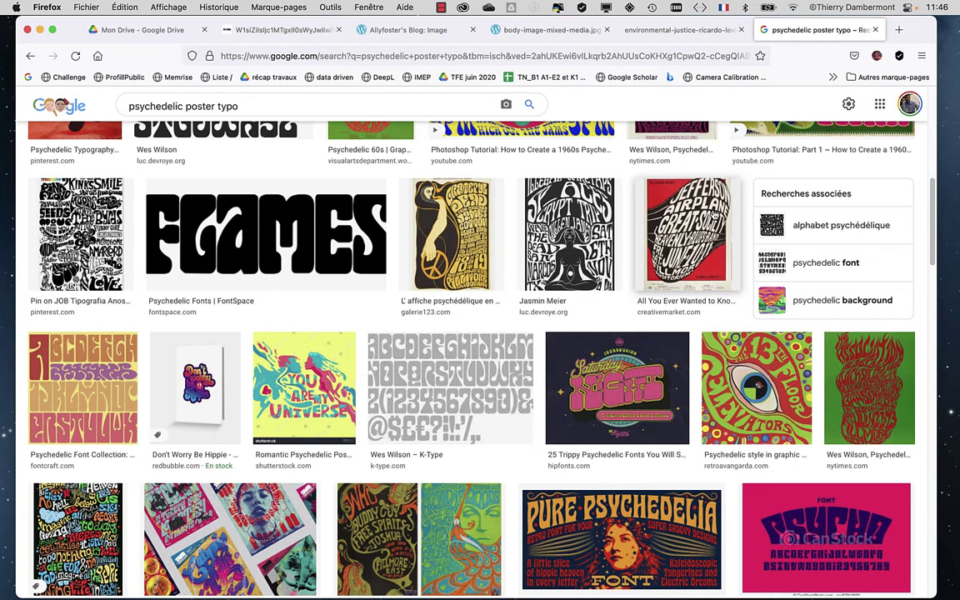
scroll(390, 356, down, 1)
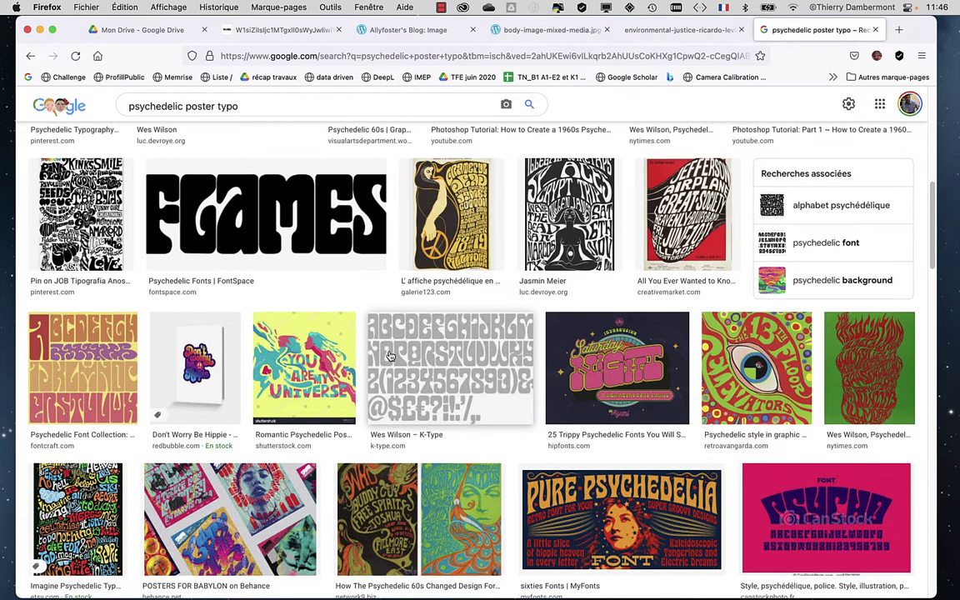
scroll(390, 356, down, 1)
scroll(389, 356, down, 3)
scroll(390, 356, down, 1)
scroll(389, 356, down, 1)
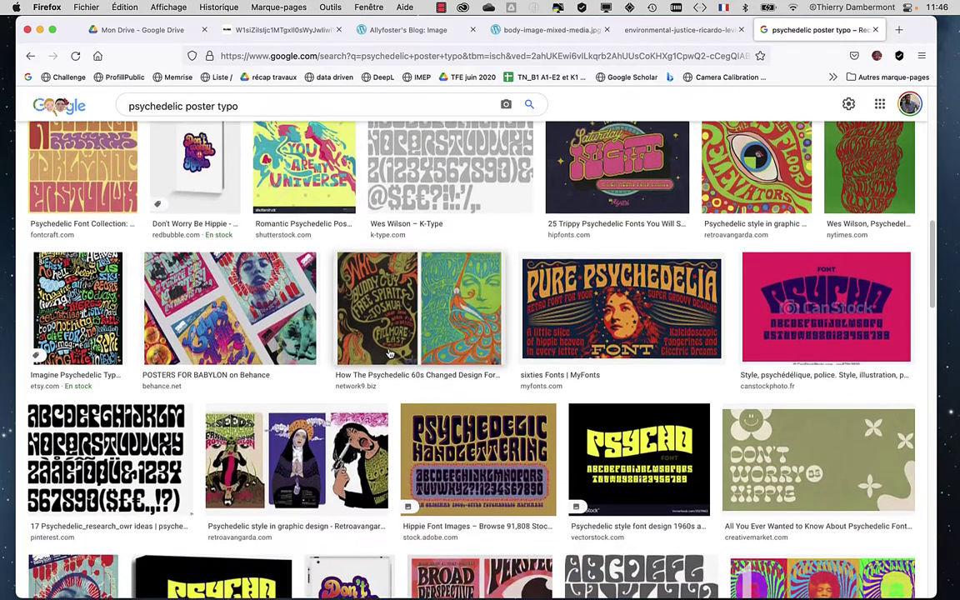
scroll(390, 354, down, 1)
scroll(389, 354, down, 1)
scroll(389, 354, down, 1)
scroll(389, 354, down, 1)
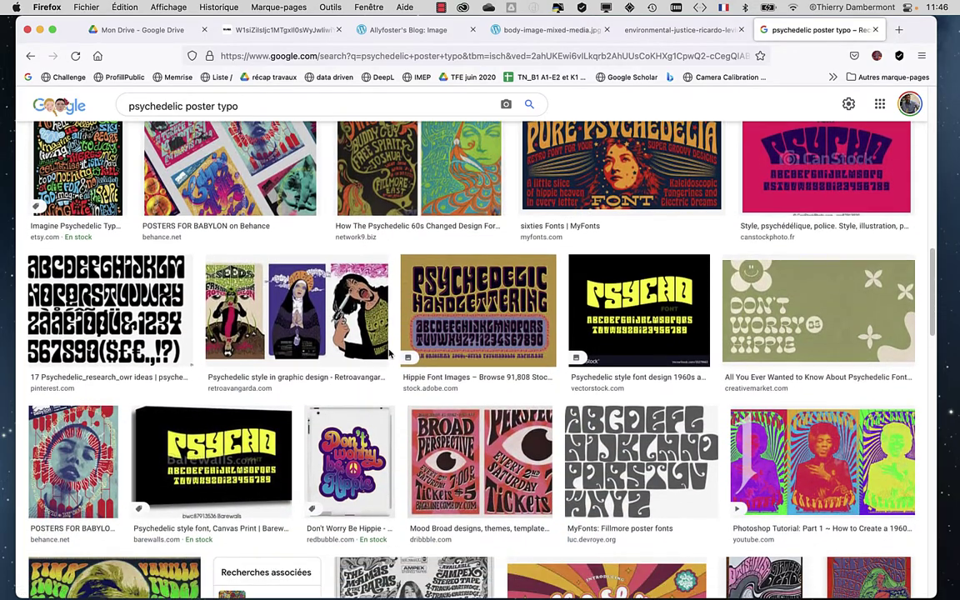
scroll(389, 354, down, 1)
scroll(389, 354, down, 1)
scroll(389, 355, down, 1)
scroll(389, 354, down, 1)
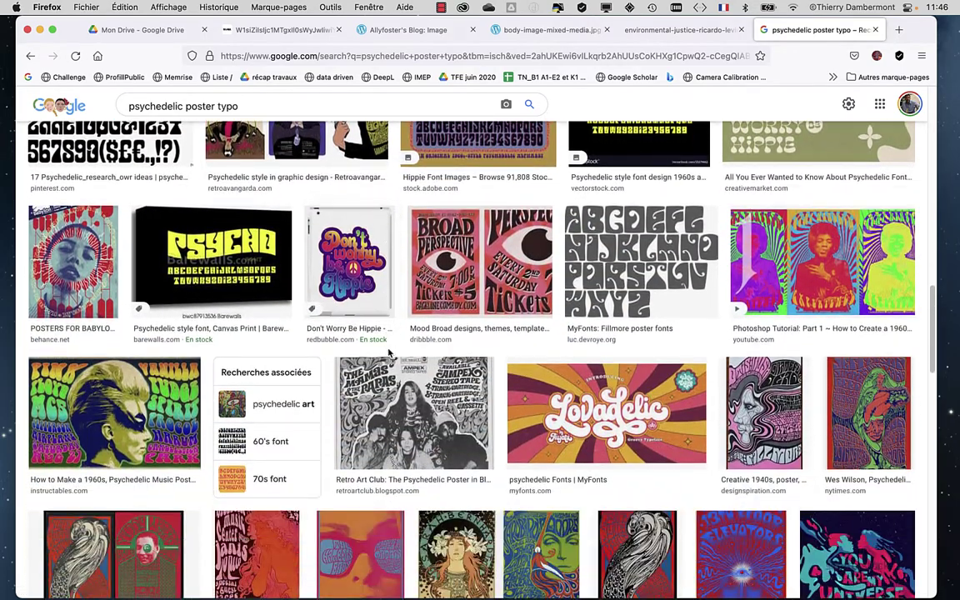
scroll(389, 354, up, 5)
scroll(390, 354, up, 5)
scroll(383, 357, up, 3)
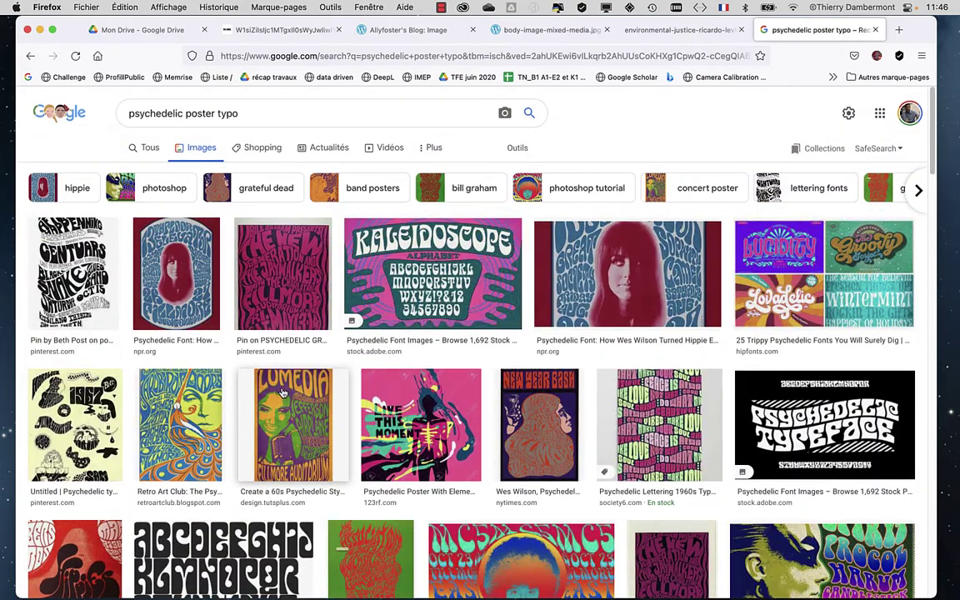
scroll(550, 419, down, 1)
scroll(551, 419, down, 3)
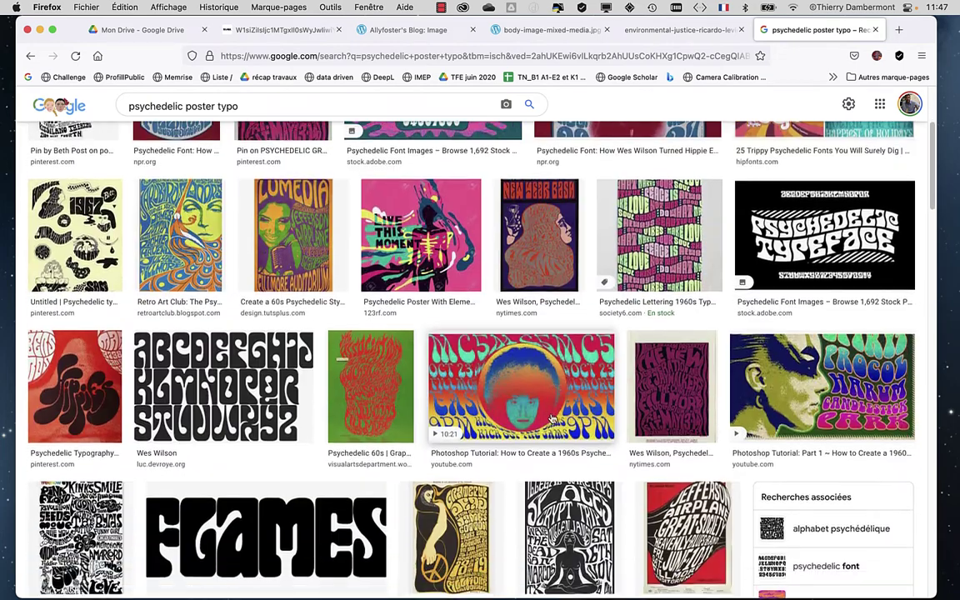
scroll(551, 419, down, 3)
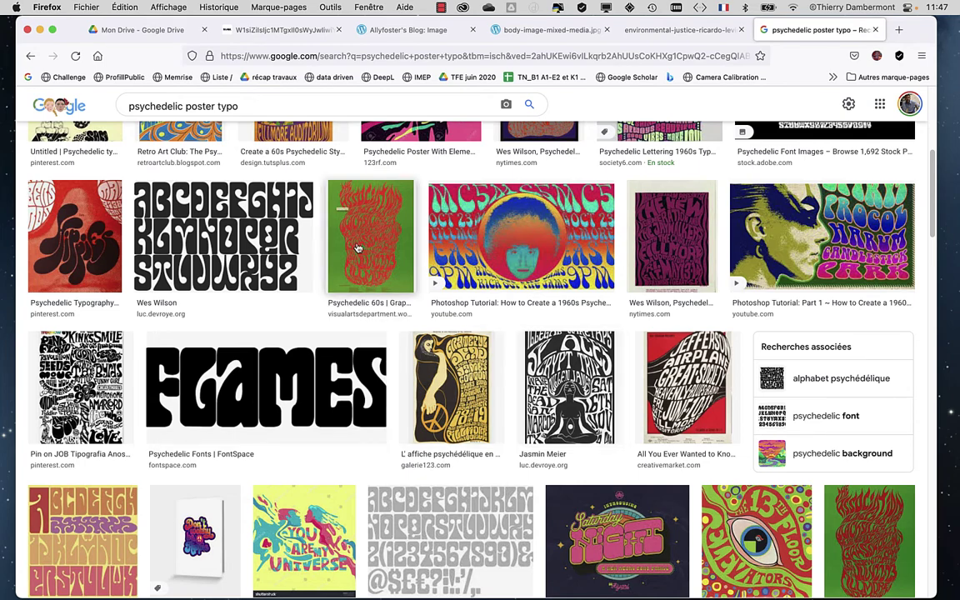
Add a dashed separator after '…au premier plan.' and save Analyse 03.rtf.
click(39, 29)
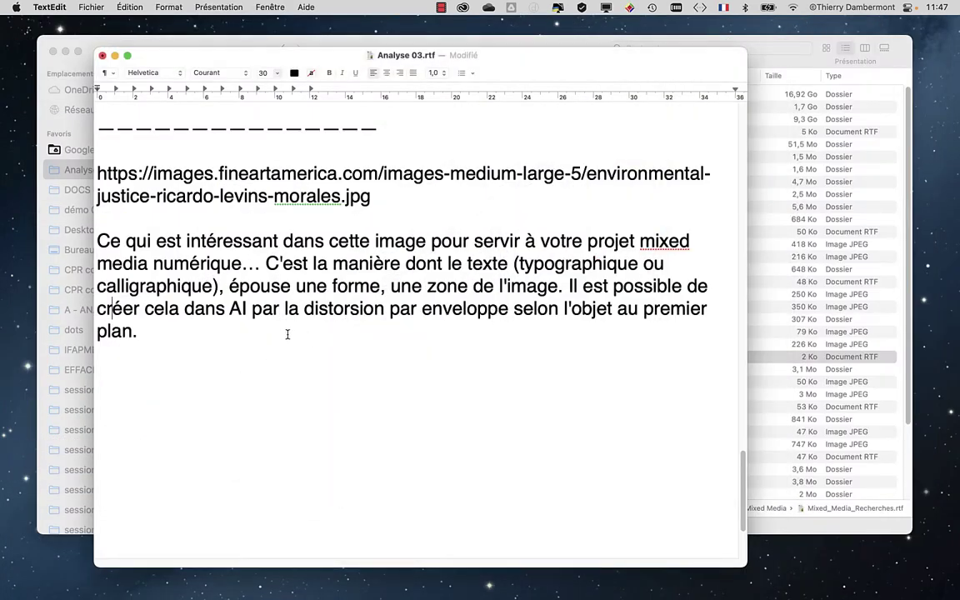
drag(379, 129, 95, 129)
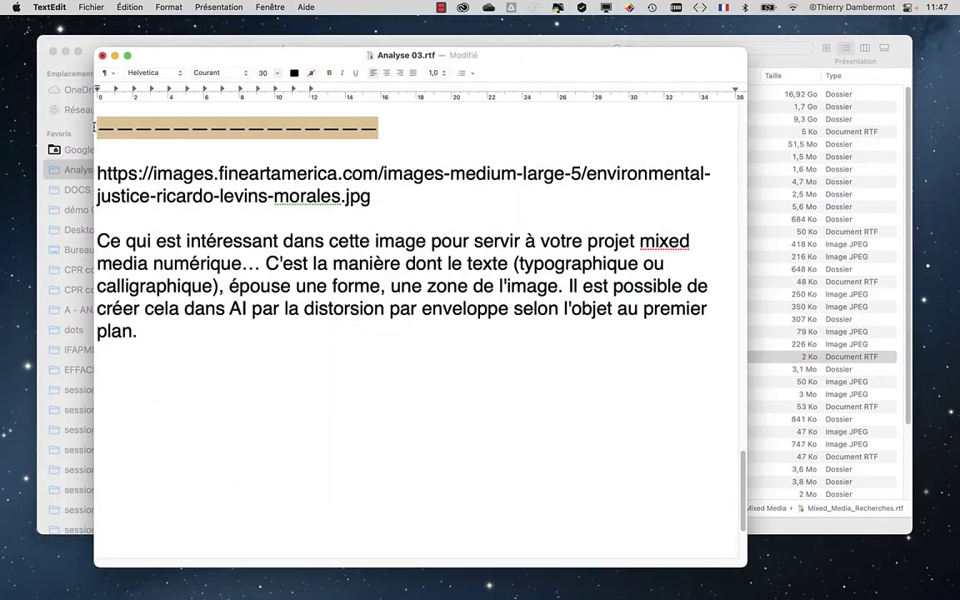
click(159, 332)
key(Return)
key(Return)
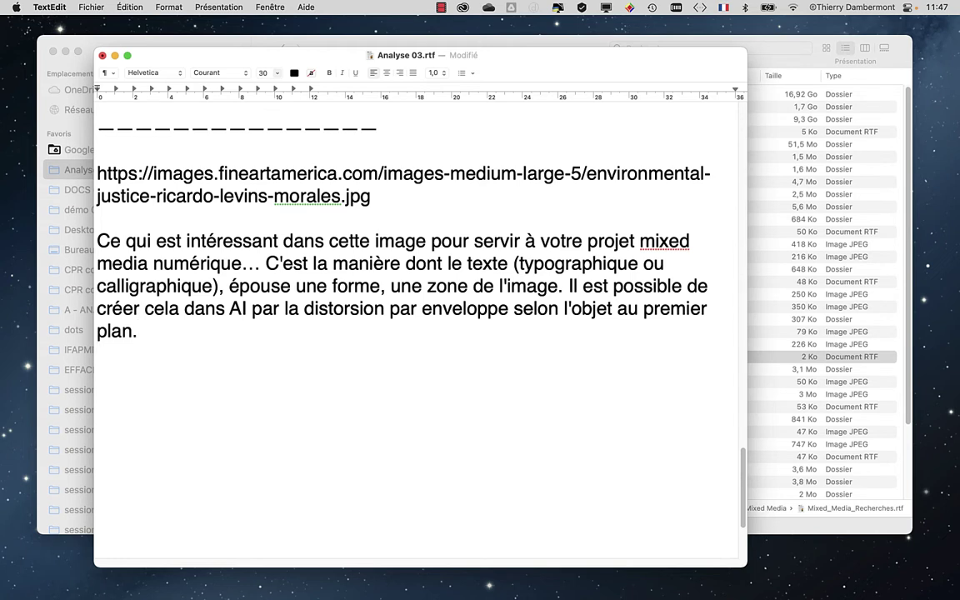
key(super+v)
key(super+s)
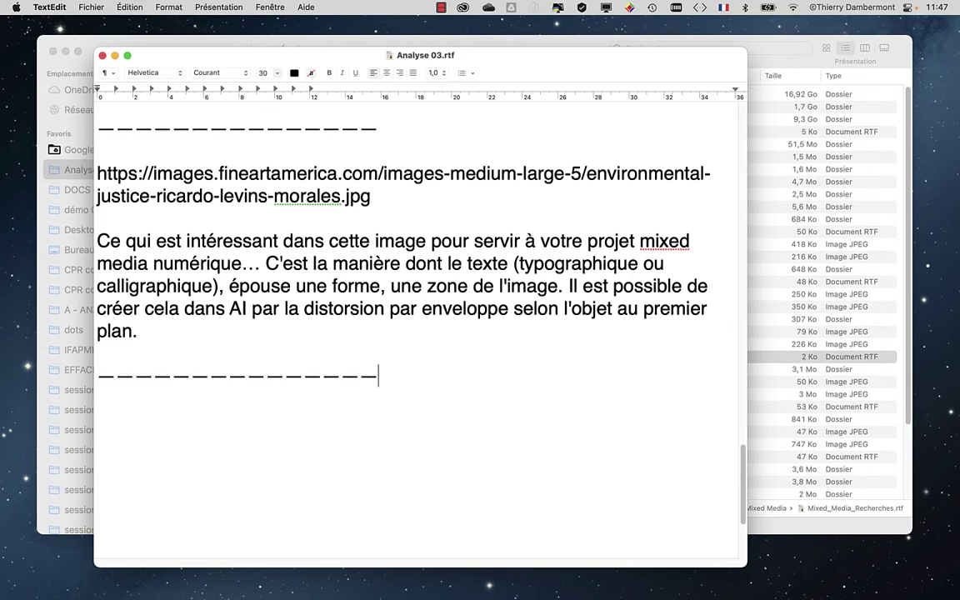